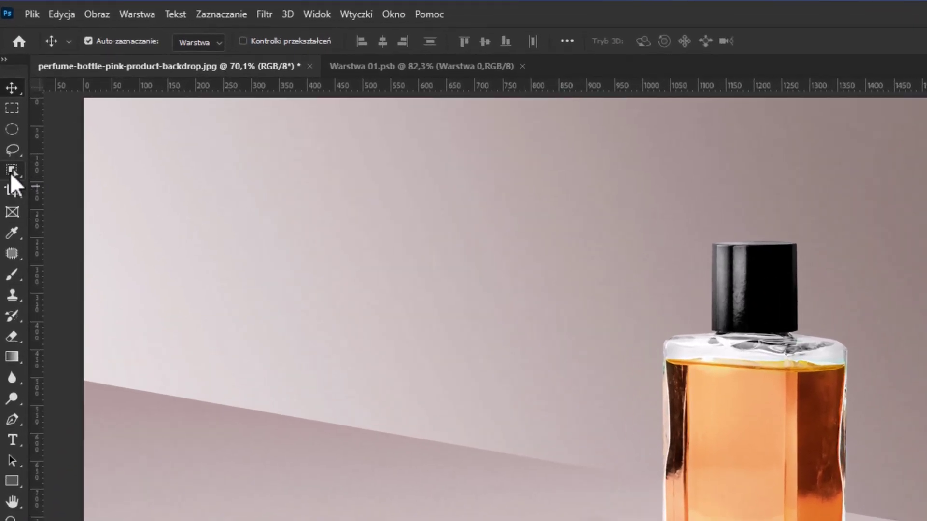
- Select the perfume bottle with Object Selection and add a layer mask hiding its backdrop
{"action": "left_click", "coordinate": [11, 170]}
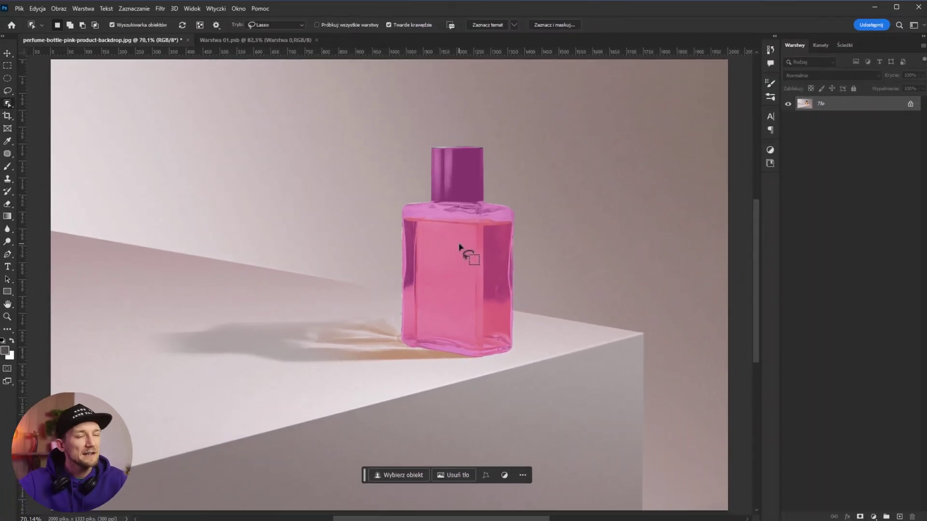
{"action": "left_click", "coordinate": [456, 241]}
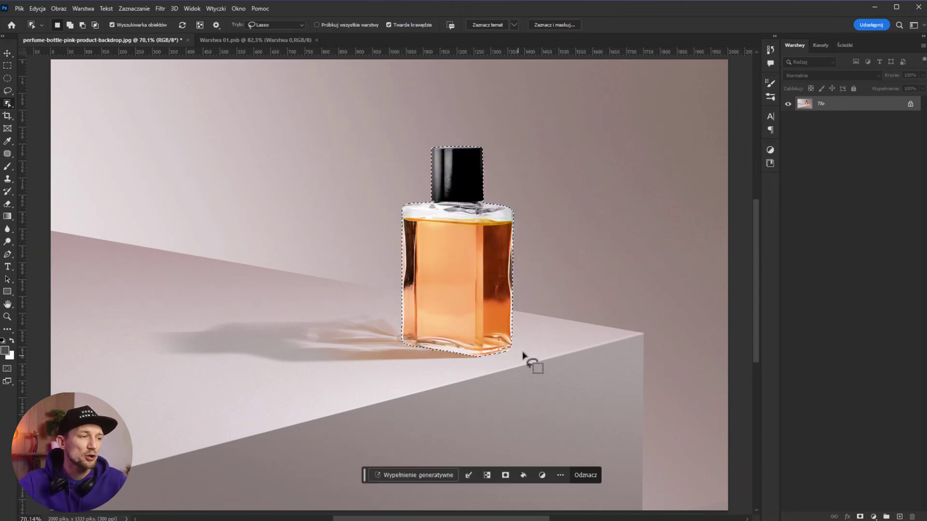
{"action": "scroll", "coordinate": [496, 265], "scroll_direction": "up", "scroll_amount": 3}
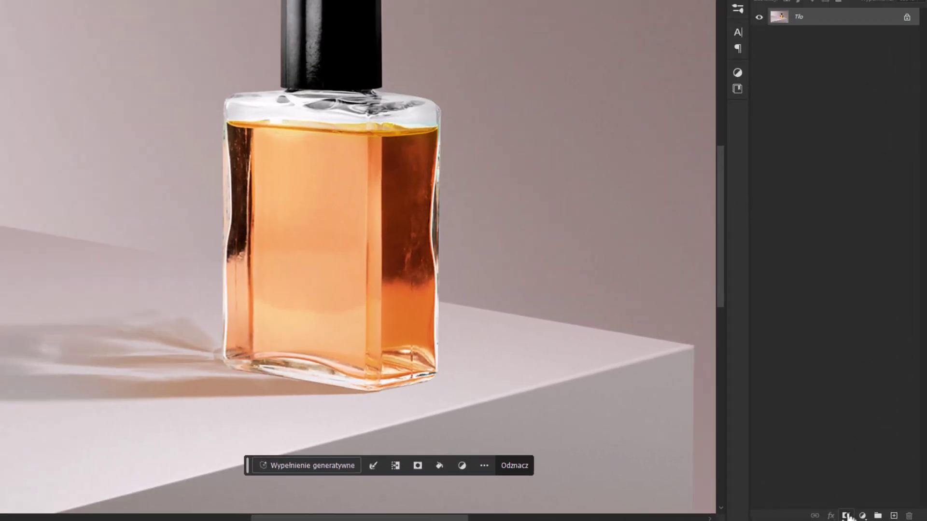
{"action": "left_click", "coordinate": [815, 514]}
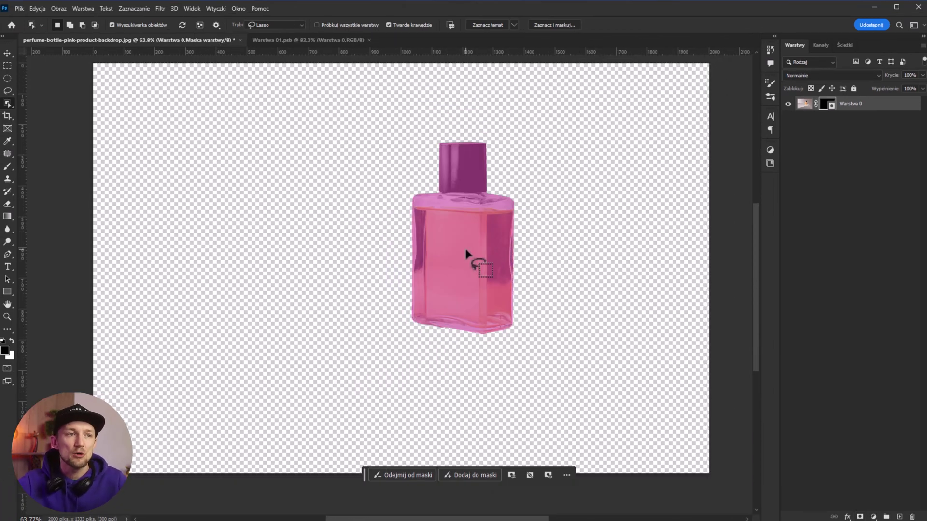
- Convert the masked bottle layer to a smart object and shift it left
{"action": "right_click", "coordinate": [872, 103]}
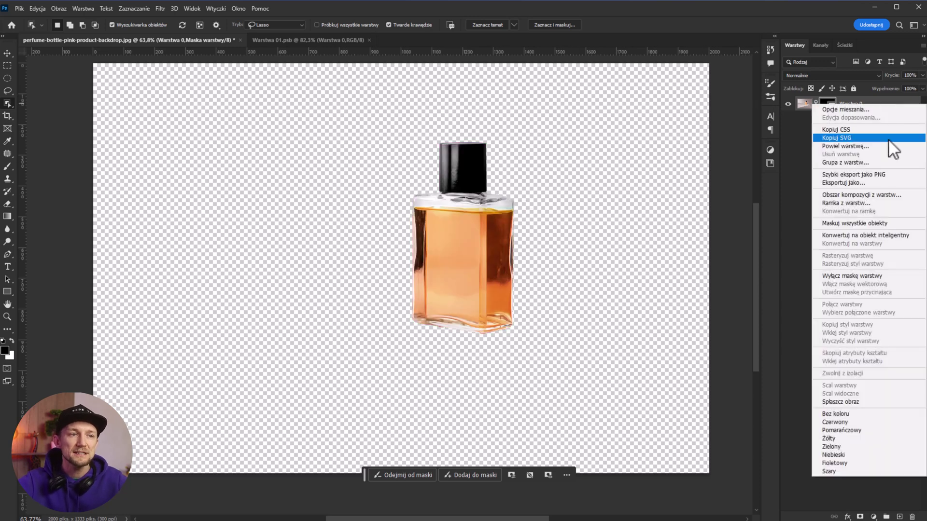
{"action": "left_click", "coordinate": [865, 236]}
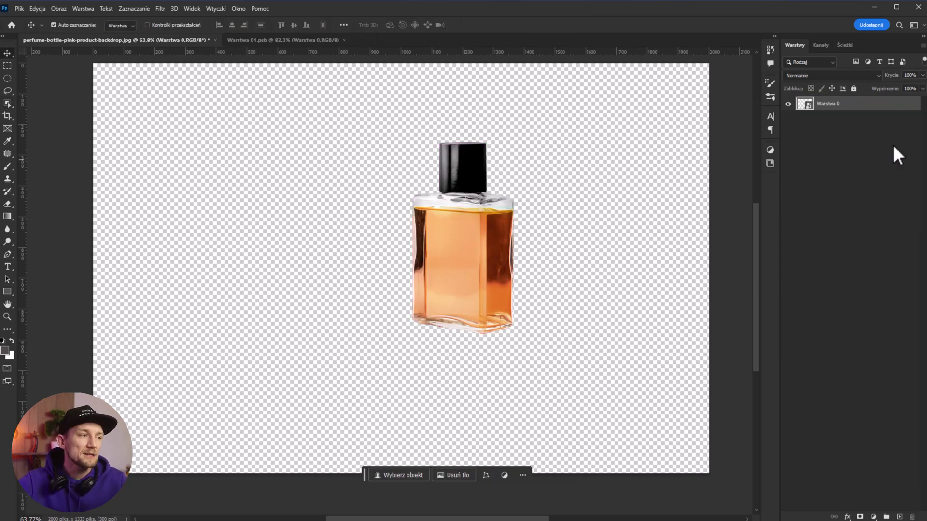
{"action": "mouse_move", "coordinate": [531, 240]}
{"action": "left_mouse_down"}
{"action": "mouse_move", "coordinate": [435, 251]}
{"action": "mouse_move", "coordinate": [446, 251]}
{"action": "left_mouse_up"}
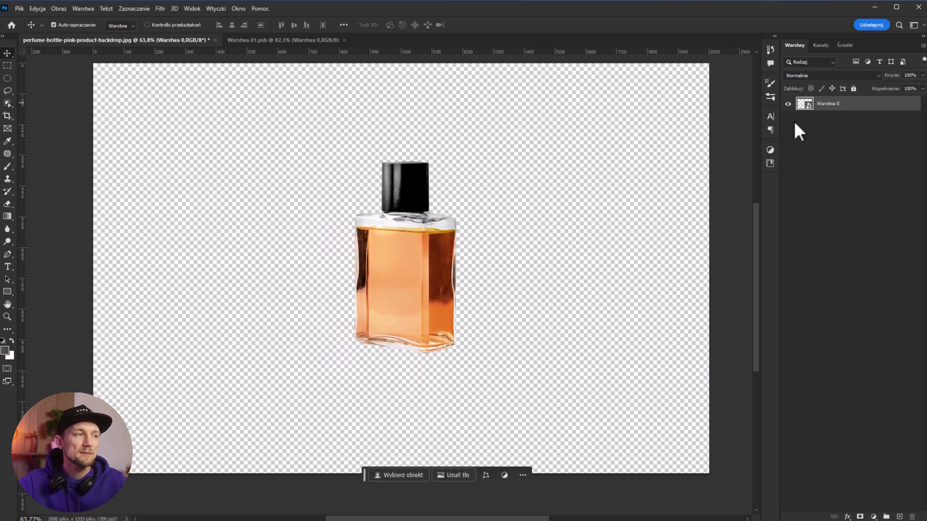
- Scale the bottle to about 117% and move it lower on the canvas
{"action": "key", "text": "ctrl+t"}
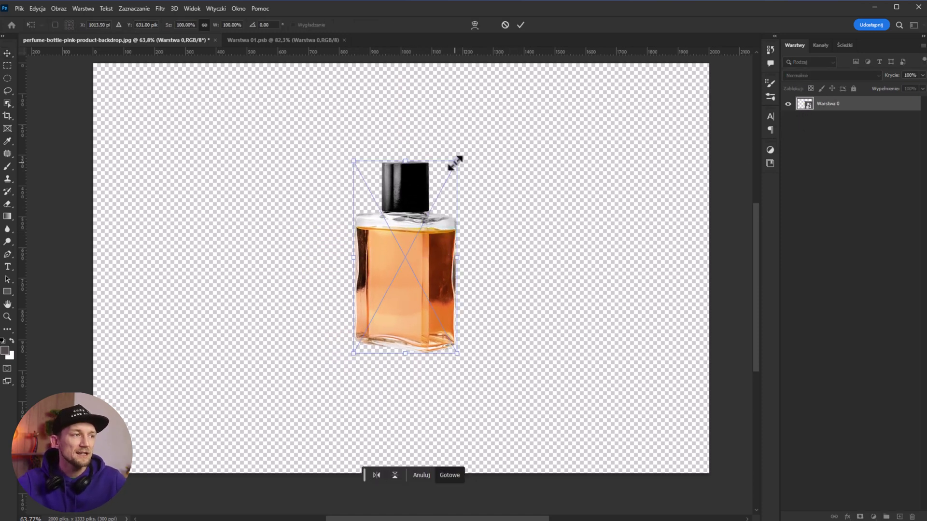
{"action": "left_click_drag", "start_coordinate": [454, 164], "coordinate": [462, 147]}
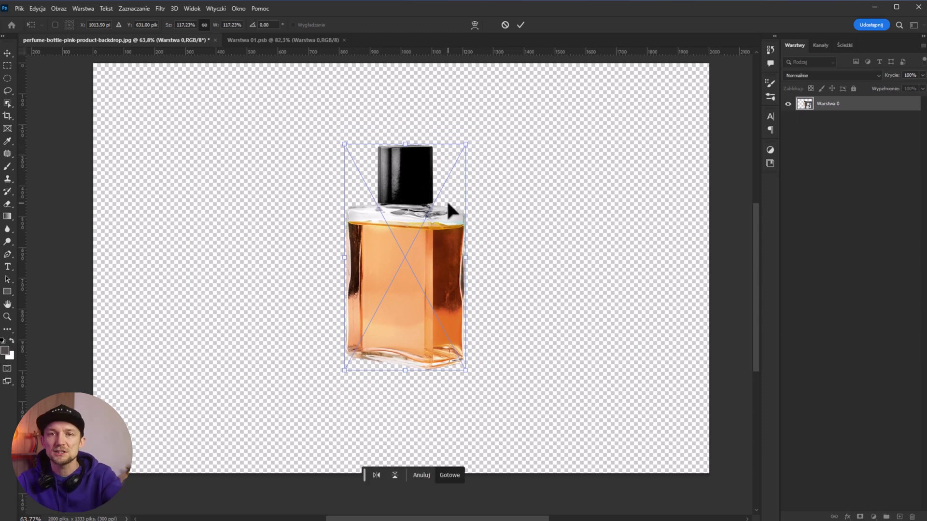
{"action": "key", "text": "Return"}
{"action": "left_click_drag", "start_coordinate": [429, 243], "coordinate": [426, 268]}
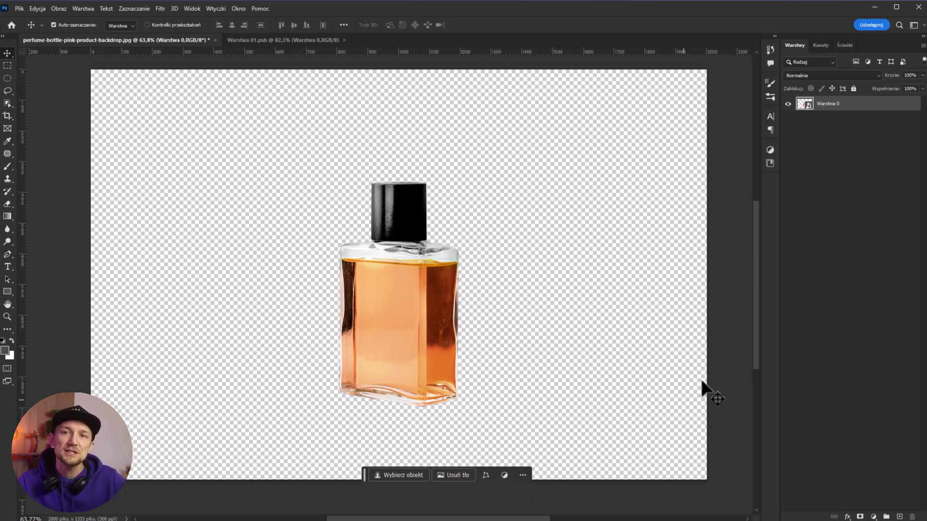
- Crop the side, top and bottom edges inward to a 1562 × 1391 px canvas
{"action": "key", "text": "c"}
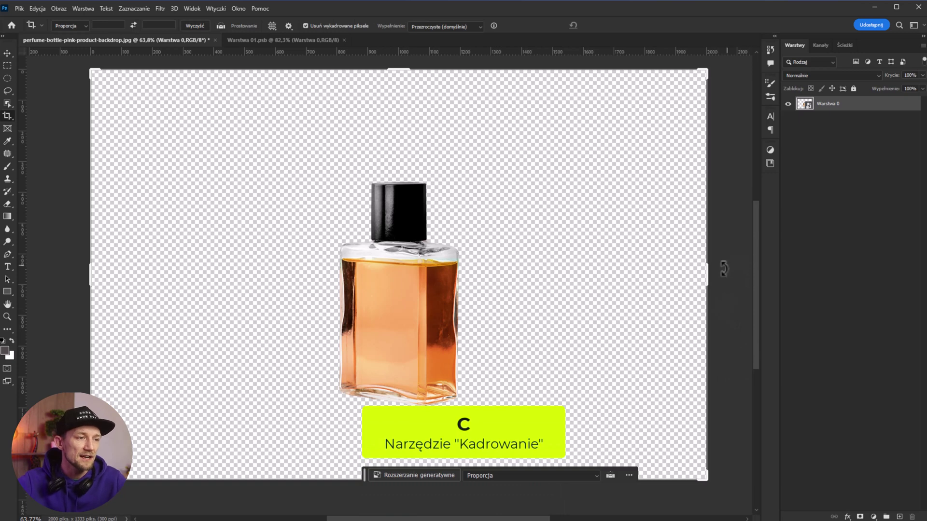
{"action": "left_click_drag", "start_coordinate": [710, 271], "coordinate": [642, 278]}
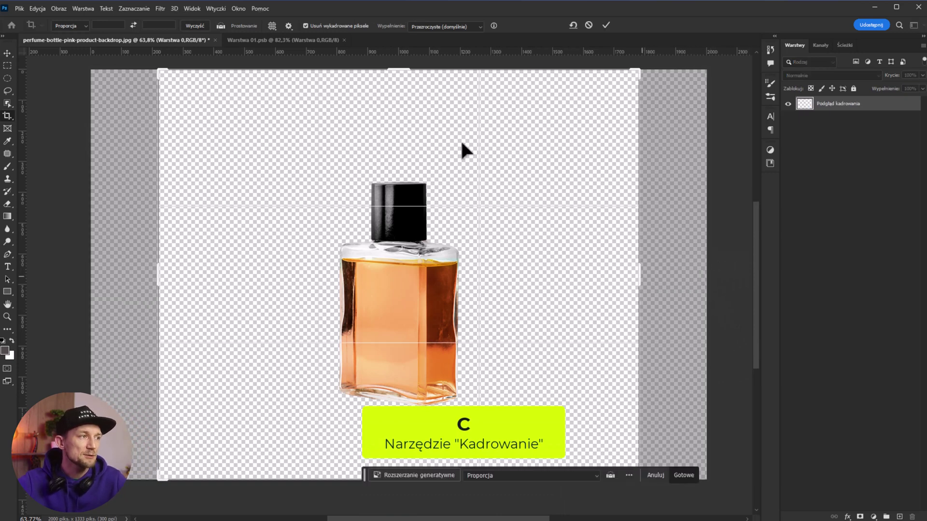
{"action": "left_click_drag", "start_coordinate": [399, 71], "coordinate": [387, 87]}
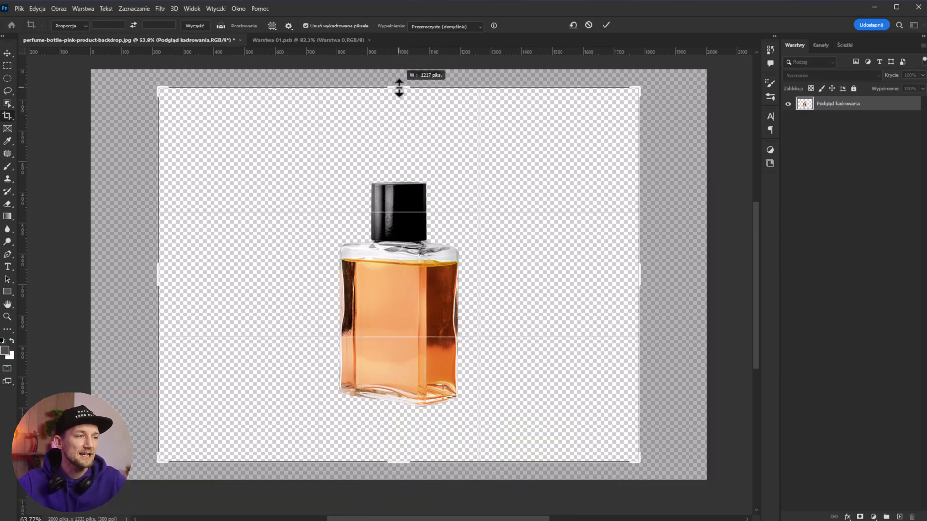
{"action": "key", "text": "Return"}
{"action": "key", "text": "v"}
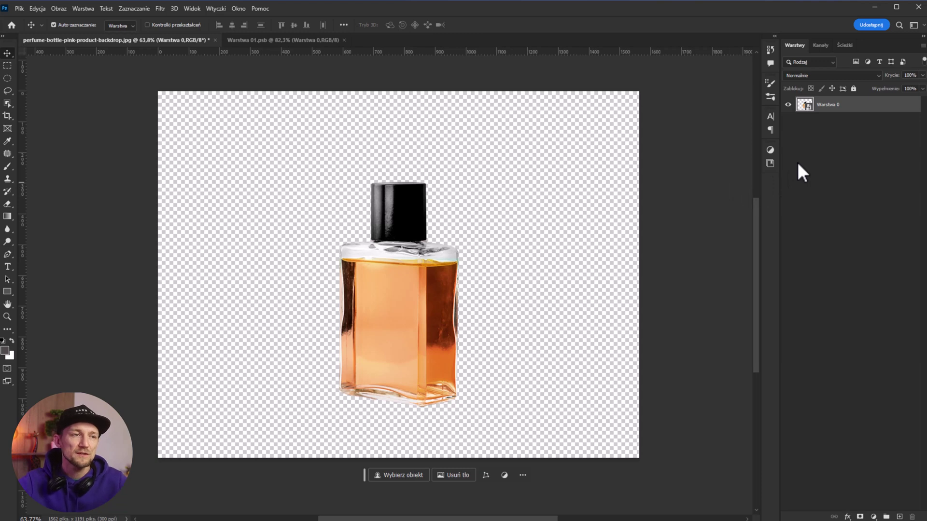
- Load the bottle layer's outline as a selection and fit the canvas on screen
{"action": "key", "text": "ctrl"}
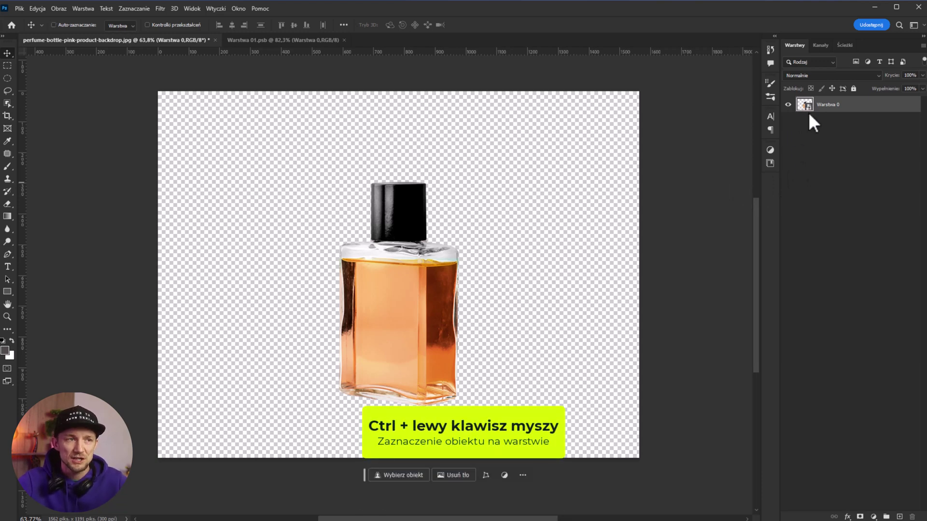
{"action": "left_click", "coordinate": [804, 107], "text": "ctrl"}
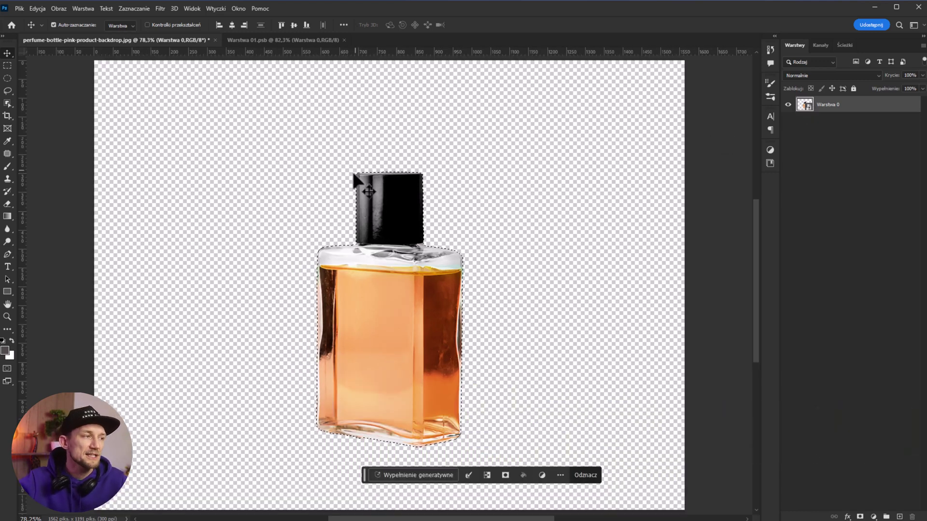
{"action": "scroll", "coordinate": [353, 174], "scroll_direction": "up", "scroll_amount": 5}
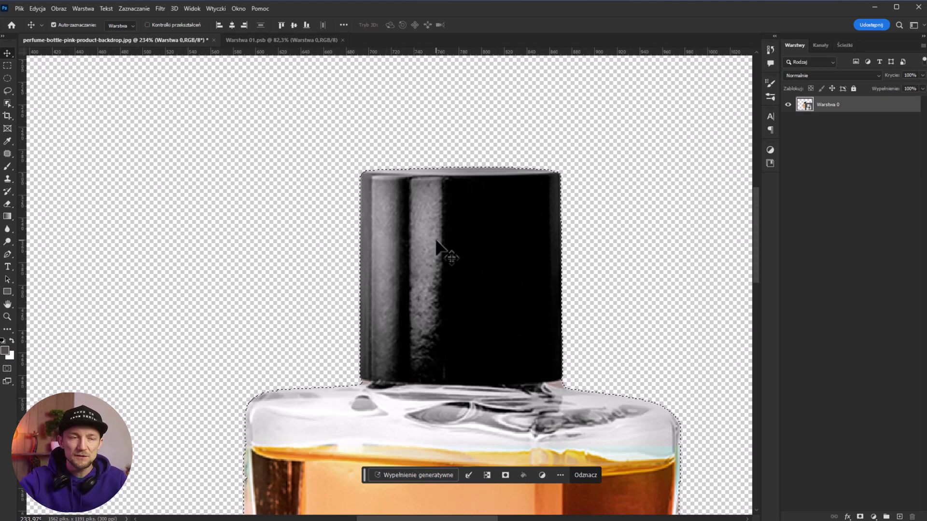
{"action": "key", "text": "ctrl+0"}
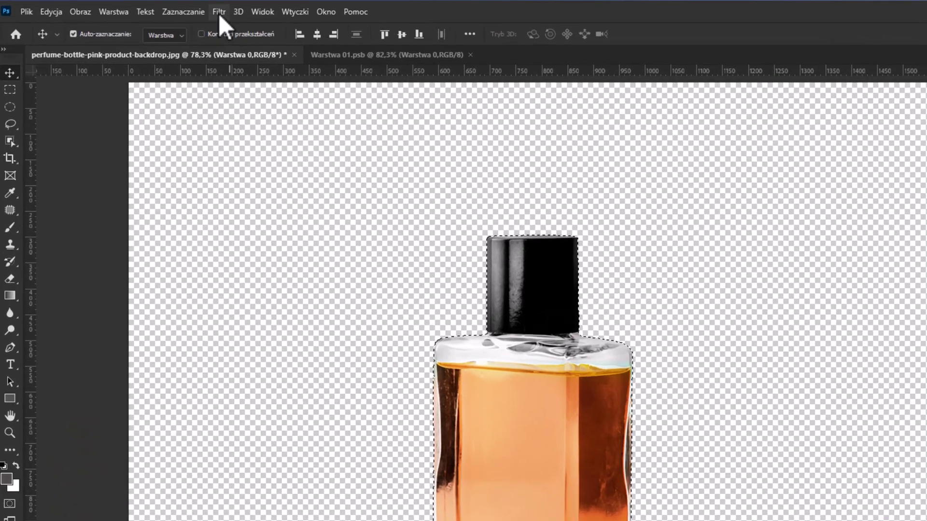
- Contract the bottle selection inward by 3 pixels
{"action": "left_click", "coordinate": [134, 9]}
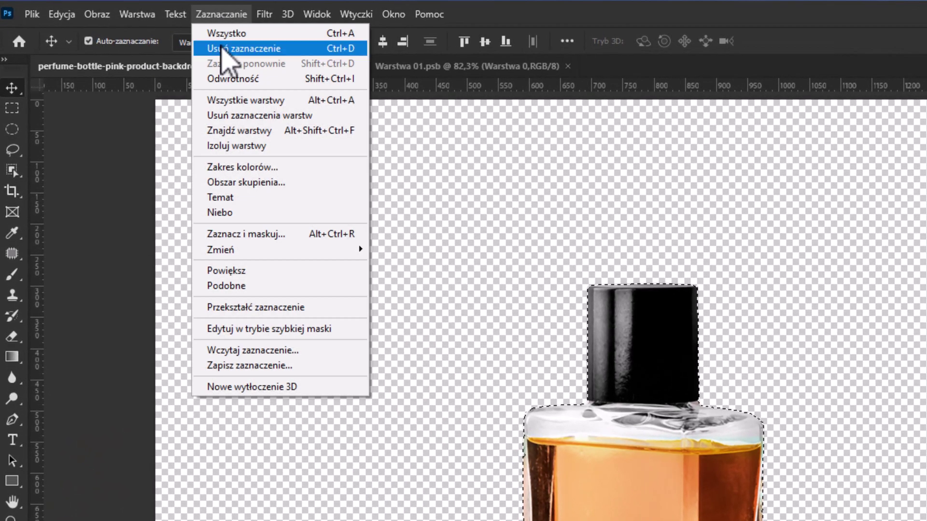
{"action": "mouse_move", "coordinate": [275, 248]}
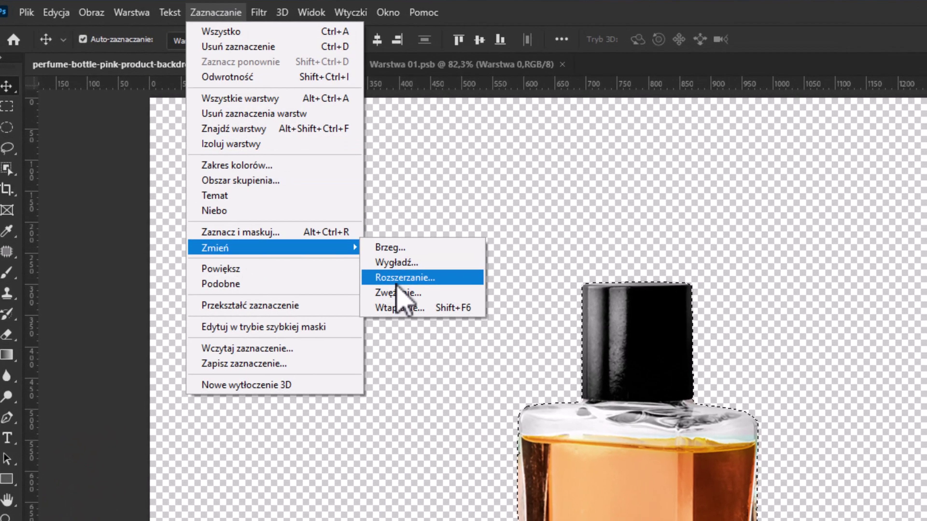
{"action": "left_click", "coordinate": [397, 292]}
{"action": "type", "text": "3"}
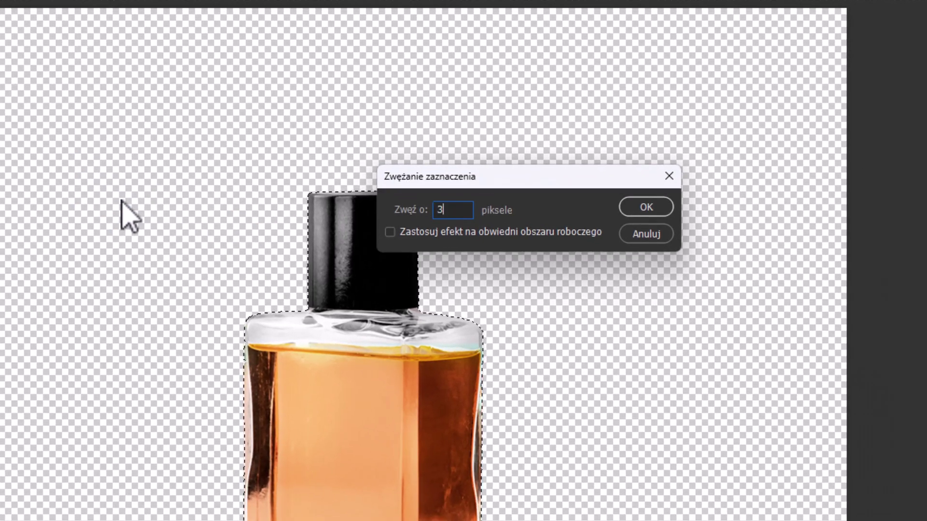
{"action": "key", "text": "Return"}
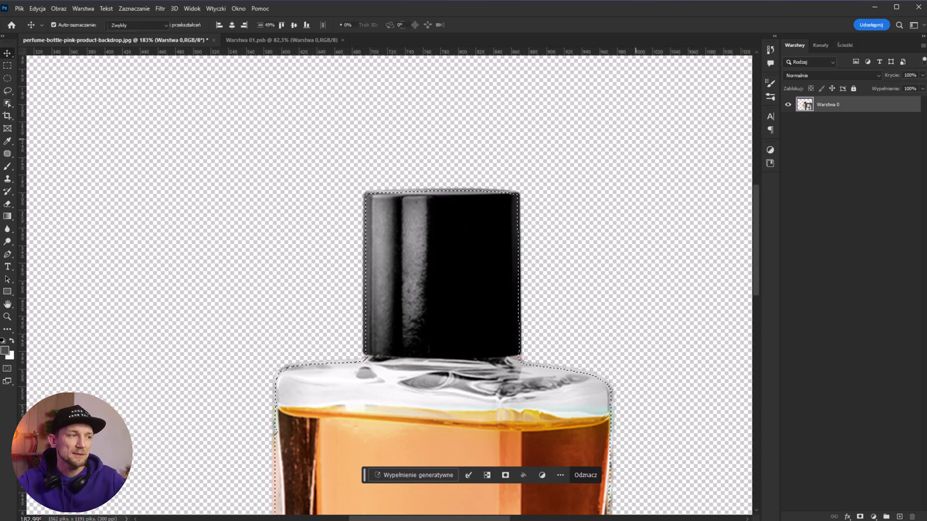
{"action": "key", "text": "b"}
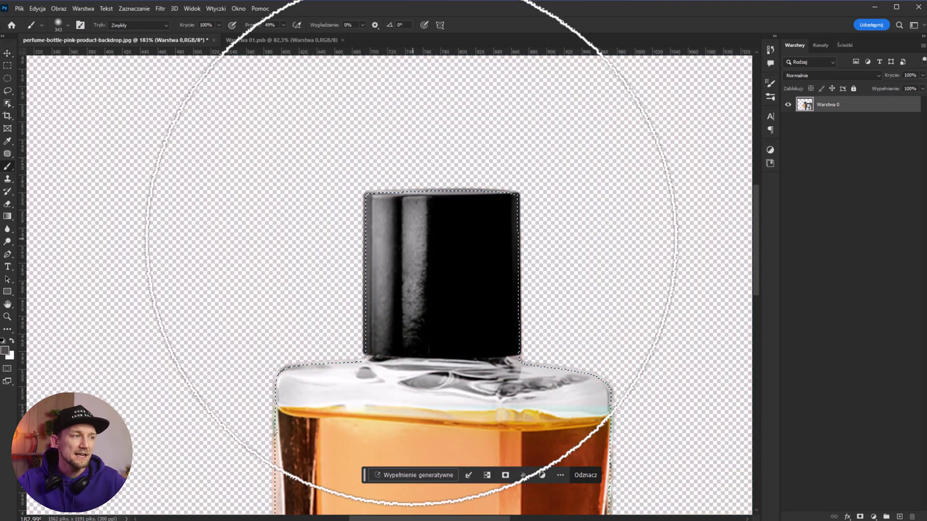
{"action": "key", "text": "ctrl+shift+alt+n"}
{"action": "mouse_move", "coordinate": [414, 227]}
{"action": "left_mouse_down"}
{"action": "mouse_move", "coordinate": [328, 252]}
{"action": "mouse_move", "coordinate": [417, 340]}
{"action": "left_mouse_up"}
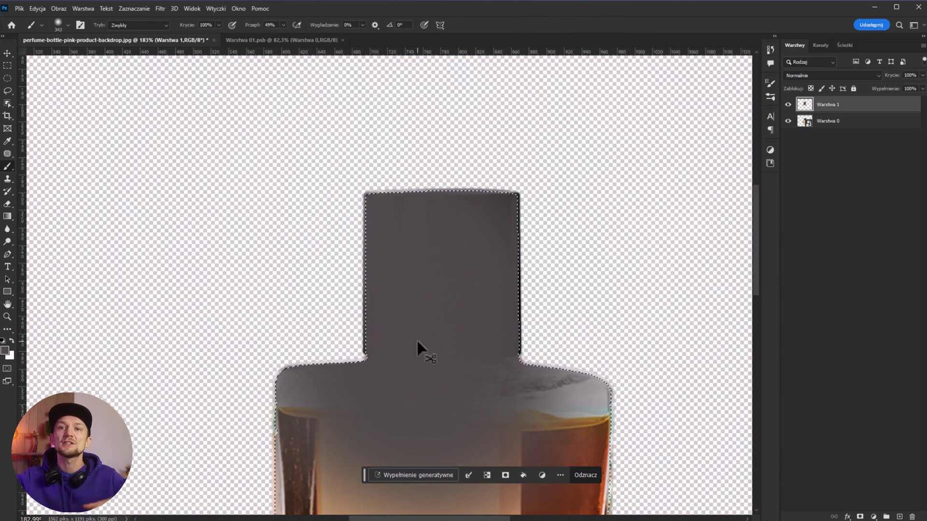
{"action": "key", "text": "ctrl+z"}
{"action": "key", "text": "ctrl+z"}
{"action": "key", "text": "ctrl+z"}
{"action": "scroll", "coordinate": [475, 329], "scroll_direction": "down", "scroll_amount": 2}
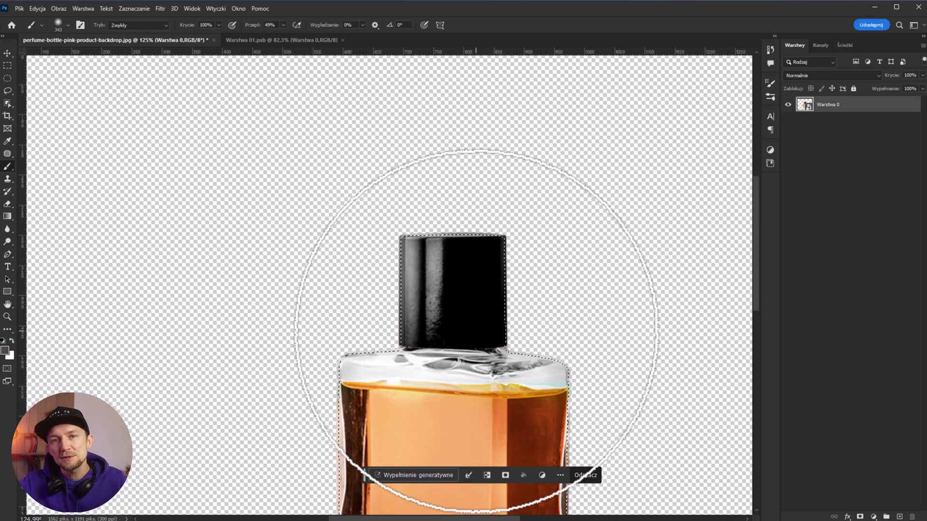
{"action": "scroll", "coordinate": [475, 331], "scroll_direction": "down", "scroll_amount": 2}
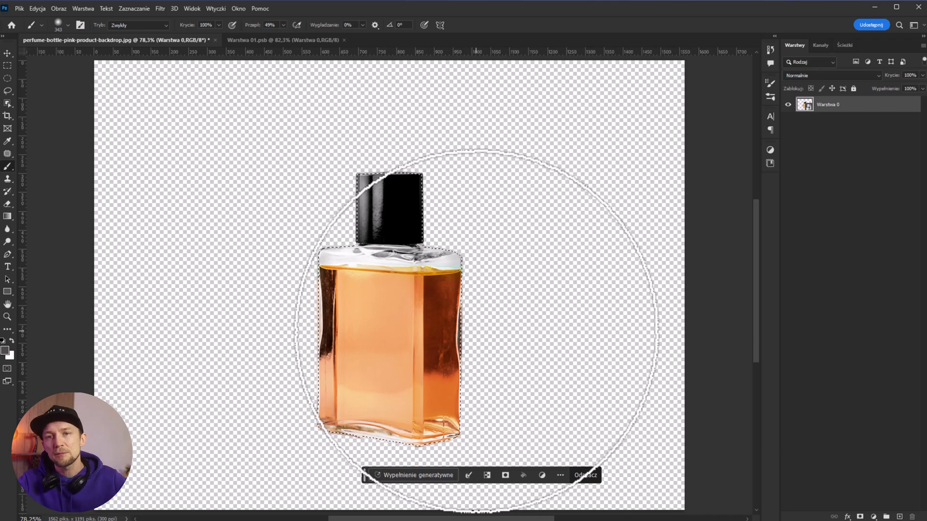
{"action": "key", "text": "ctrl+shift+i"}
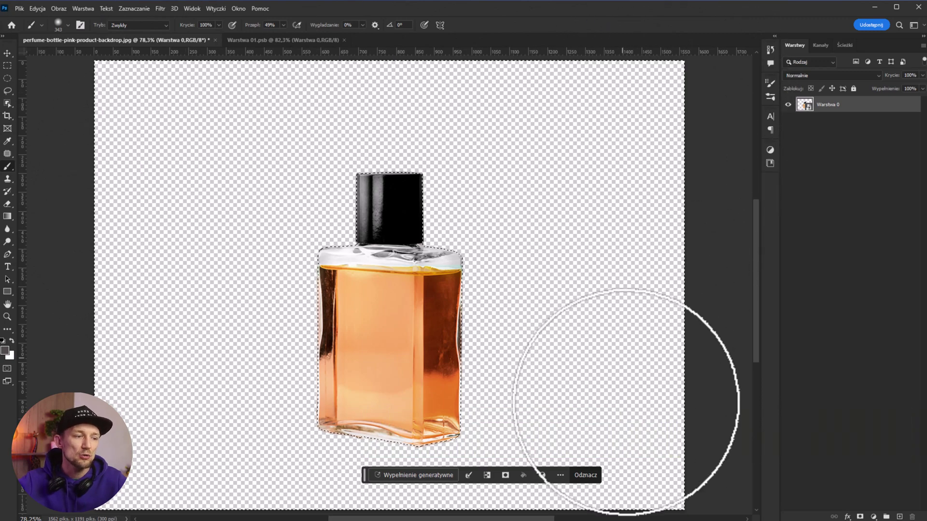
{"action": "key", "text": "ctrl+shift+alt+n"}
{"action": "mouse_move", "coordinate": [222, 185]}
{"action": "left_mouse_down"}
{"action": "mouse_move", "coordinate": [155, 238]}
{"action": "mouse_move", "coordinate": [213, 379]}
{"action": "mouse_move", "coordinate": [227, 233]}
{"action": "mouse_move", "coordinate": [330, 330]}
{"action": "left_mouse_up"}
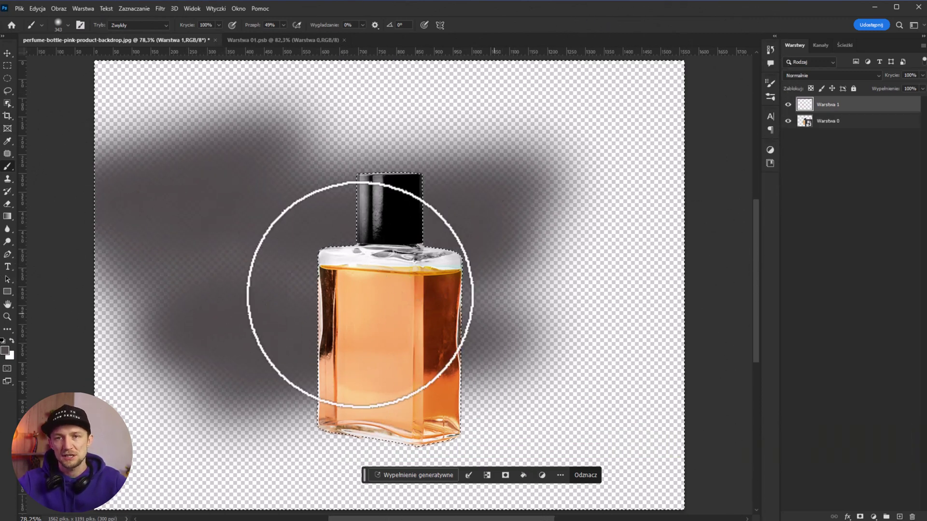
{"action": "key", "text": "ctrl+z"}
{"action": "key", "text": "ctrl+z"}
{"action": "key", "text": "ctrl+z"}
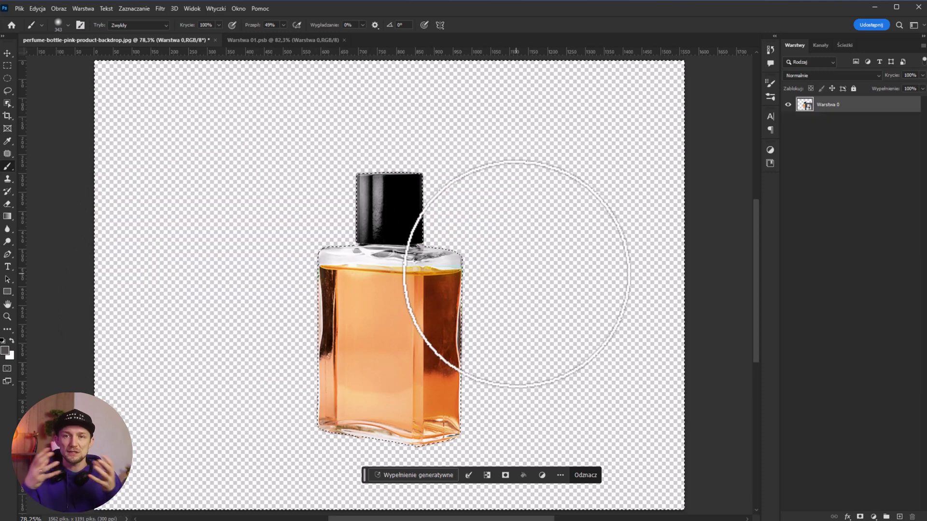
{"action": "key", "text": "v"}
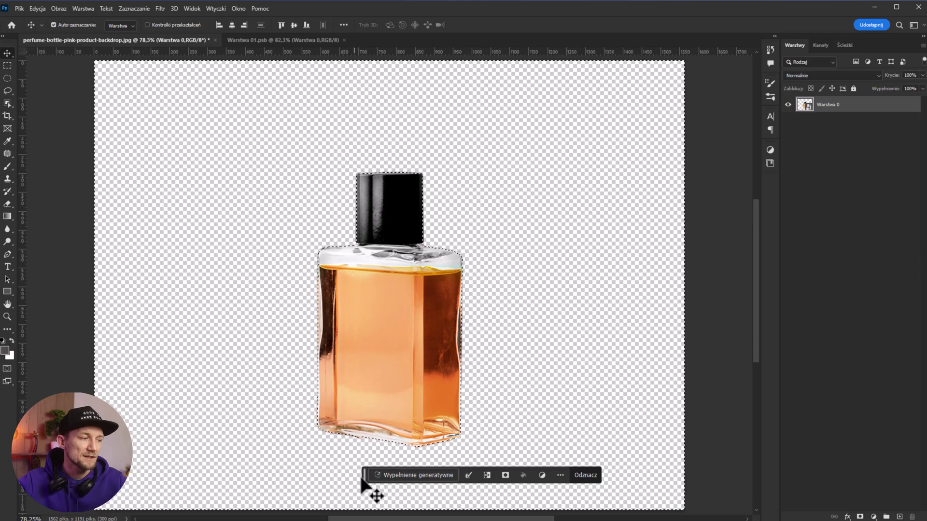
- Move the contextual task bar aside and confirm Contextual Task Bar is enabled in the Window menu
{"action": "left_click_drag", "start_coordinate": [364, 476], "coordinate": [287, 465]}
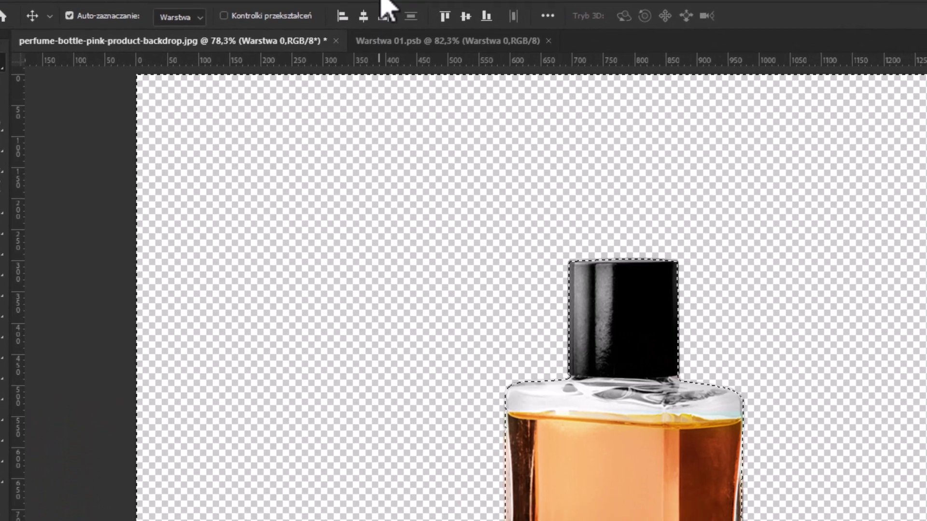
{"action": "left_click", "coordinate": [238, 8]}
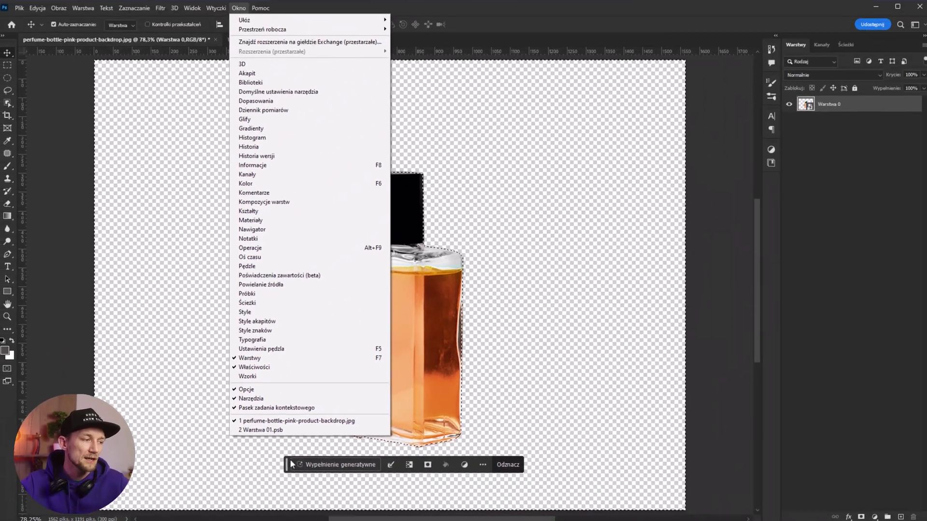
{"action": "left_click", "coordinate": [286, 469]}
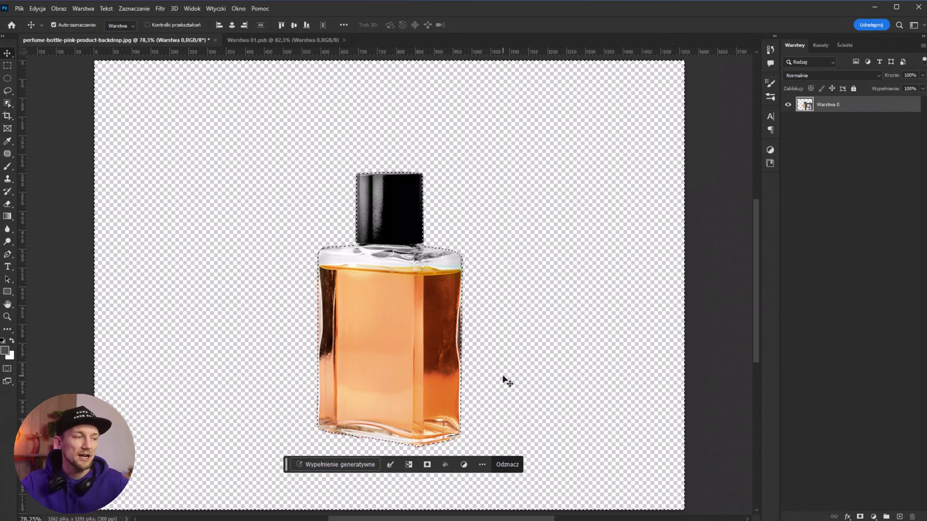
- Start Generative Fill from the contextual task bar for the area around the bottle
{"action": "left_click", "coordinate": [357, 465]}
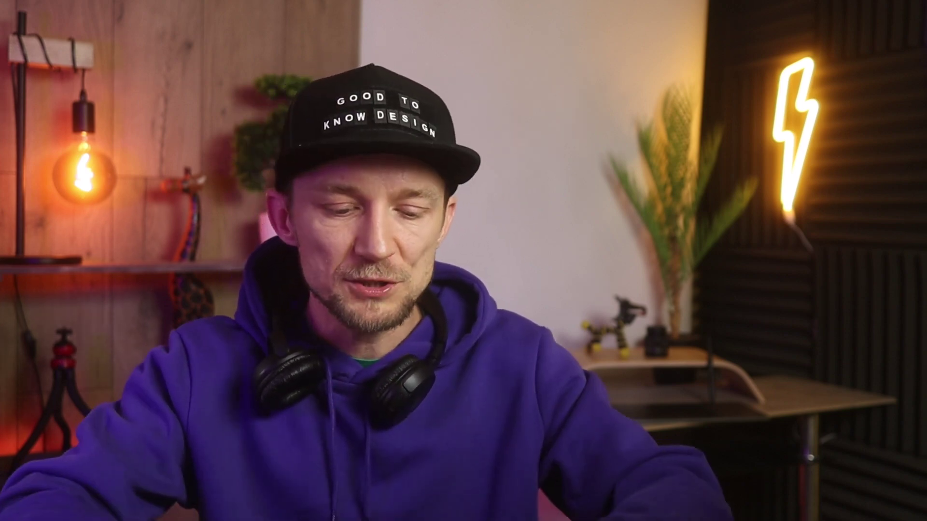
- Generate a fill from the prompt 'a sand surface with crystals and sunset somewhere far away'
{"action": "type", "text": "a sa"}
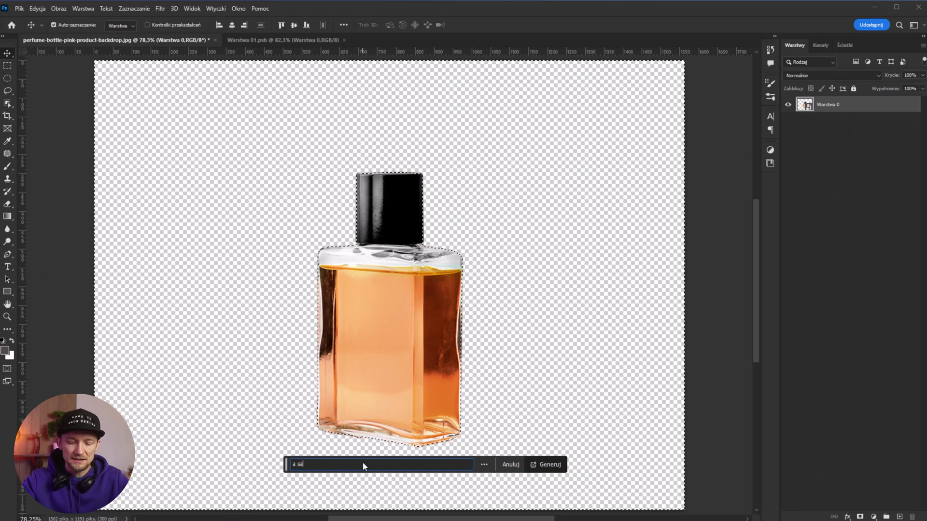
{"action": "type", "text": "nd surface"}
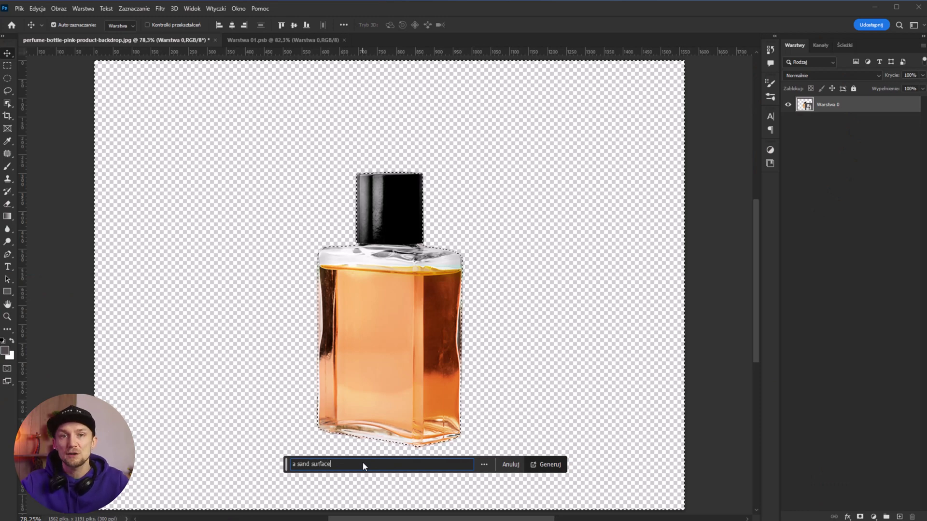
{"action": "type", "text": " with"}
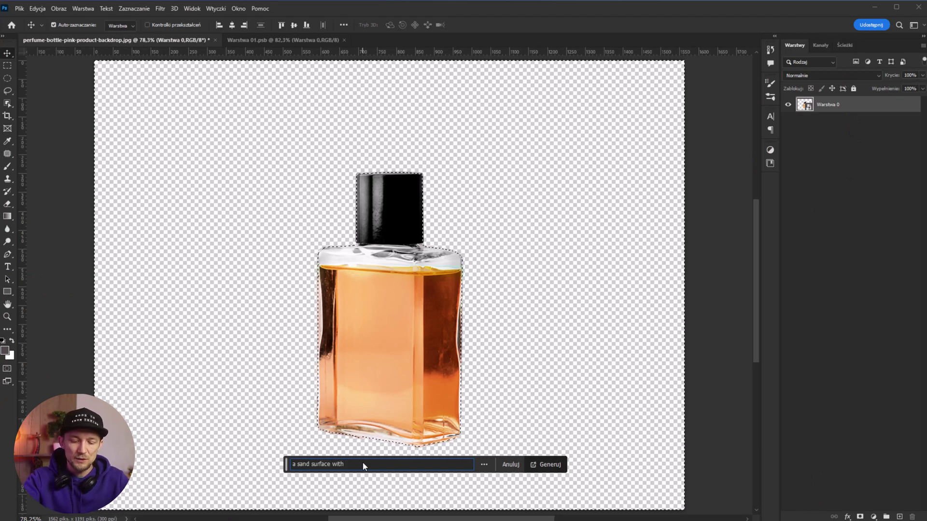
{"action": "type", "text": " crst"}
{"action": "key", "text": "BackSpace"}
{"action": "key", "text": "BackSpace"}
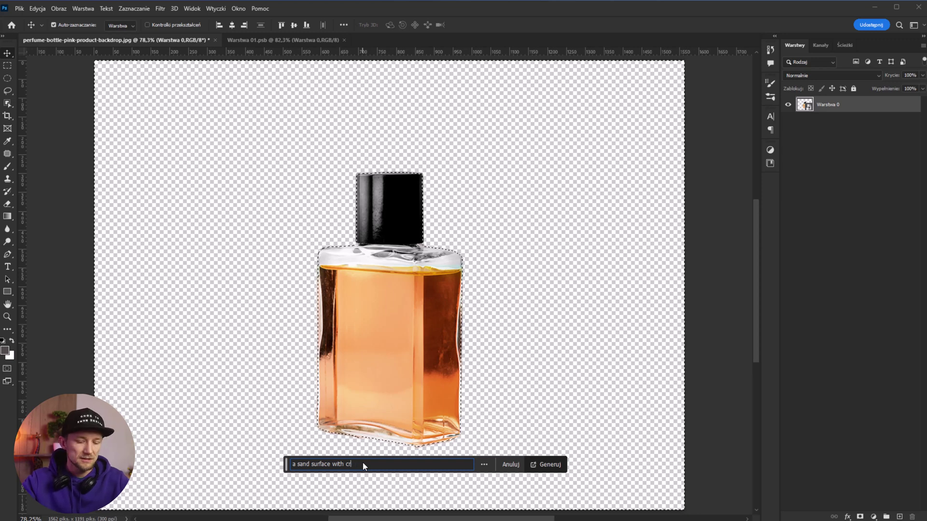
{"action": "type", "text": "ystals a"}
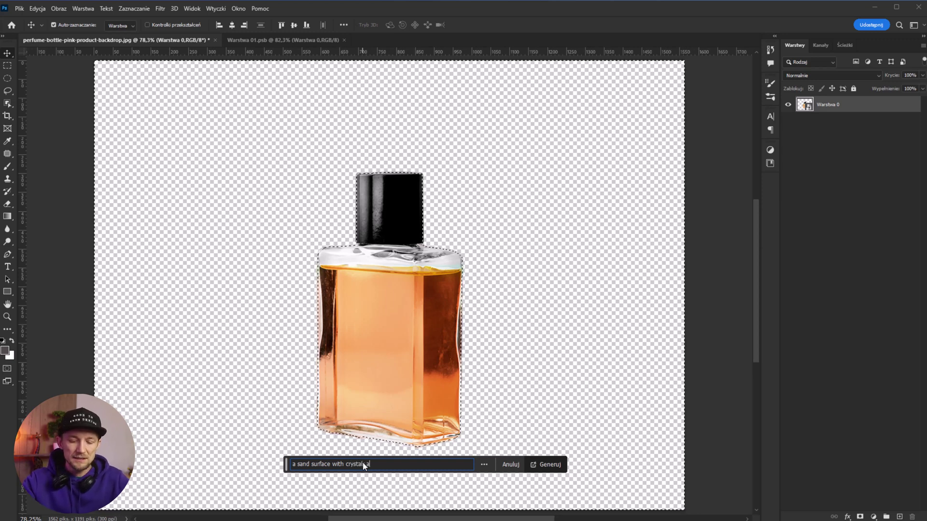
{"action": "type", "text": "nd sunset so"}
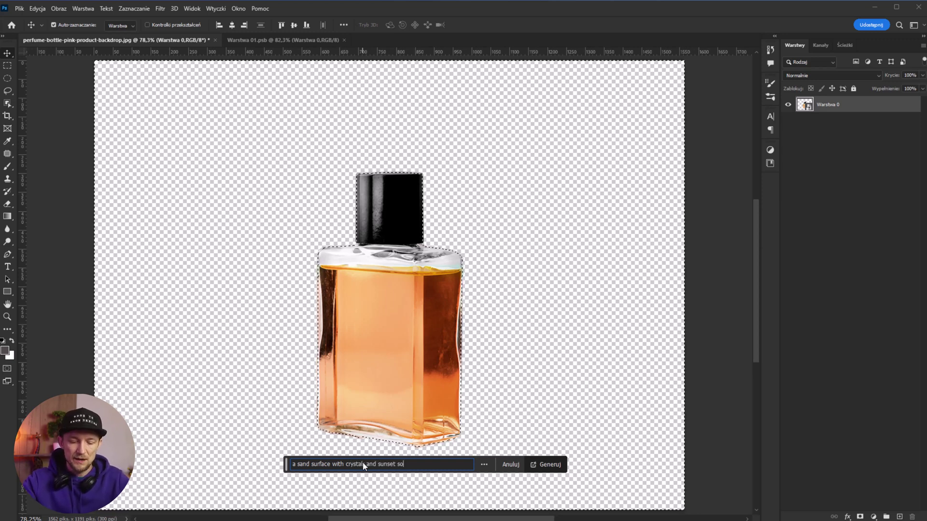
{"action": "type", "text": "mewhere far away"}
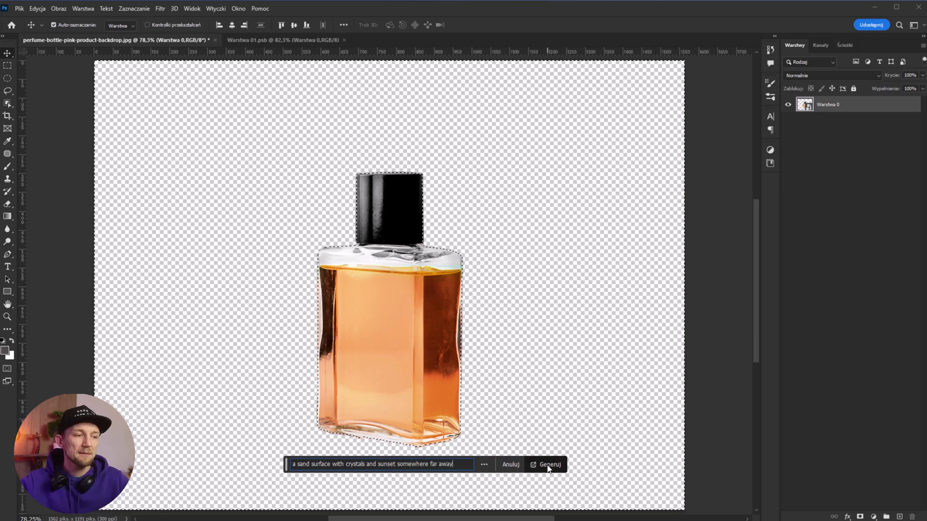
{"action": "left_click", "coordinate": [546, 464]}
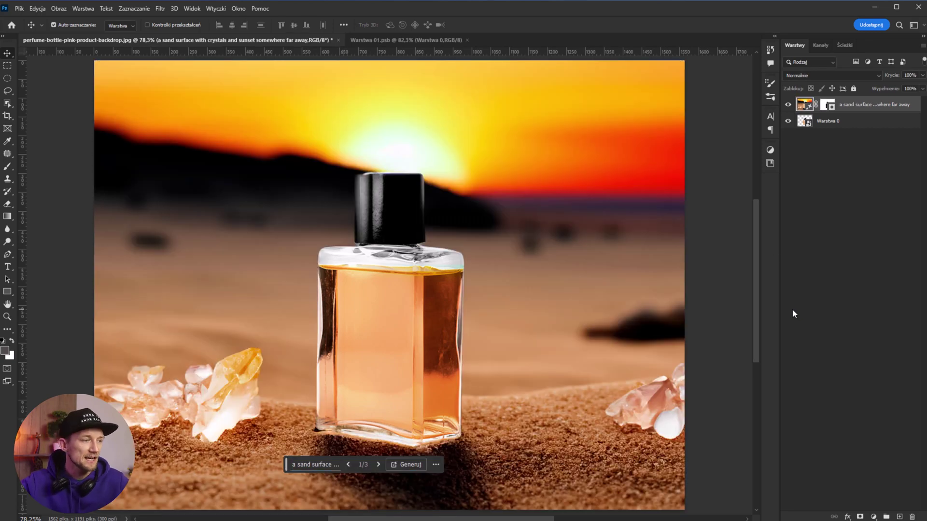
- Browse the generated sandy sunset variations, generate more, and pick one
{"action": "scroll", "coordinate": [425, 303], "scroll_direction": "down", "scroll_amount": 2}
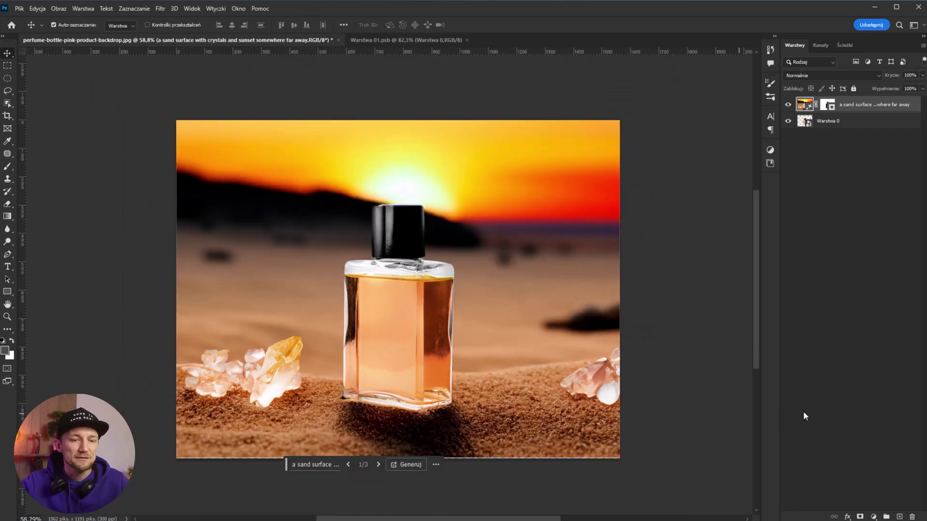
{"action": "double_click", "coordinate": [805, 104]}
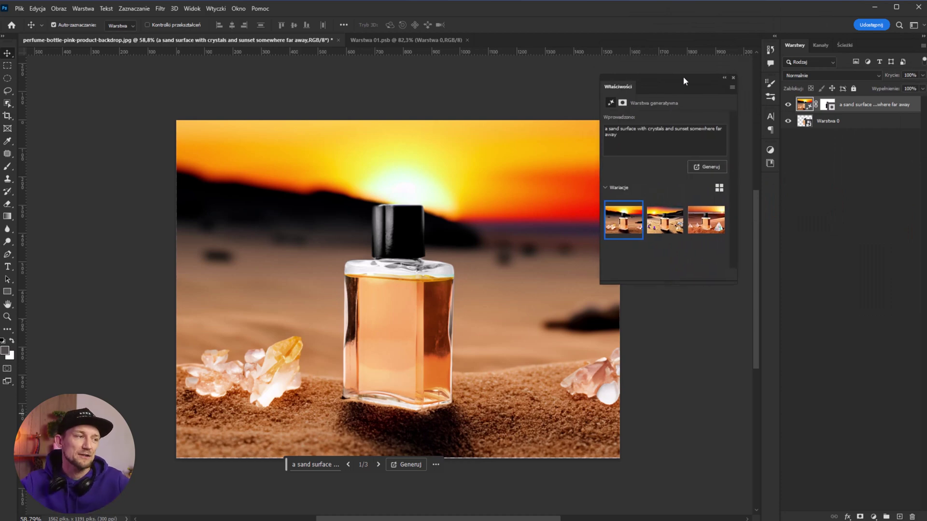
{"action": "left_click", "coordinate": [665, 221]}
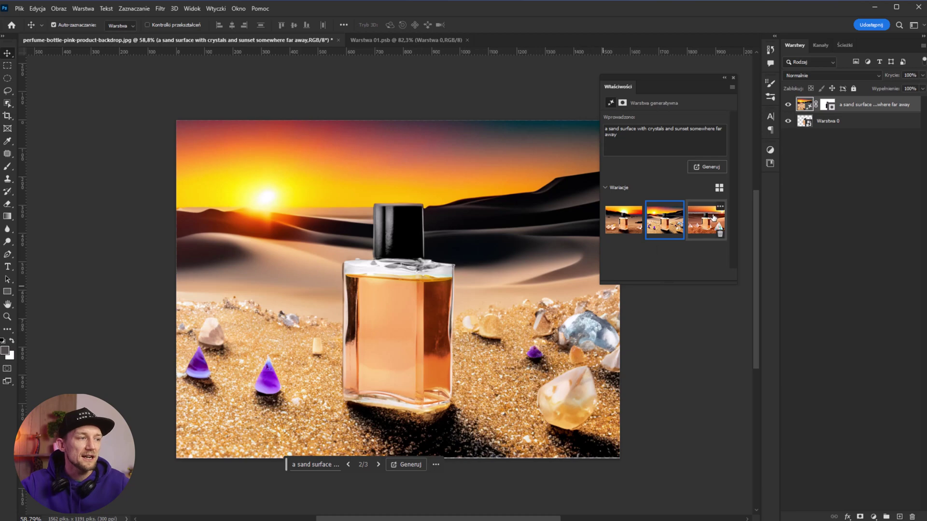
{"action": "left_click", "coordinate": [714, 218]}
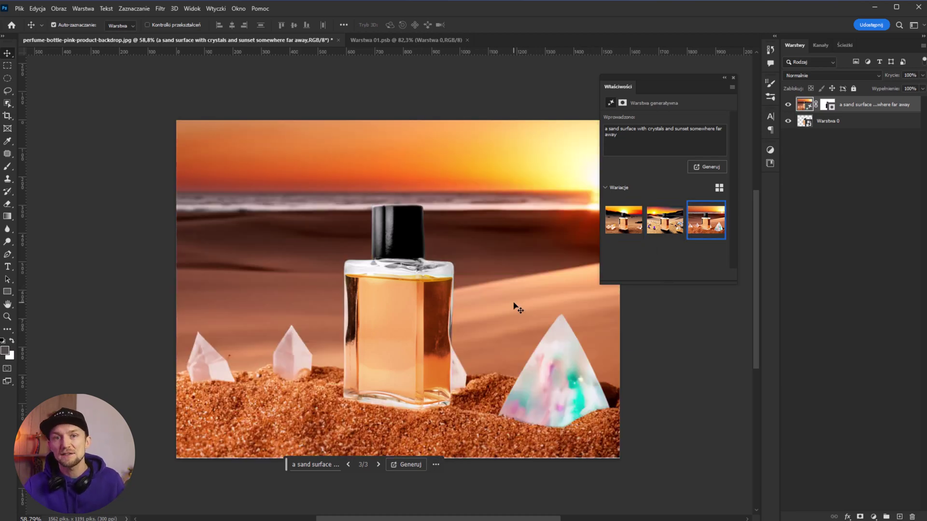
{"action": "left_click", "coordinate": [707, 168]}
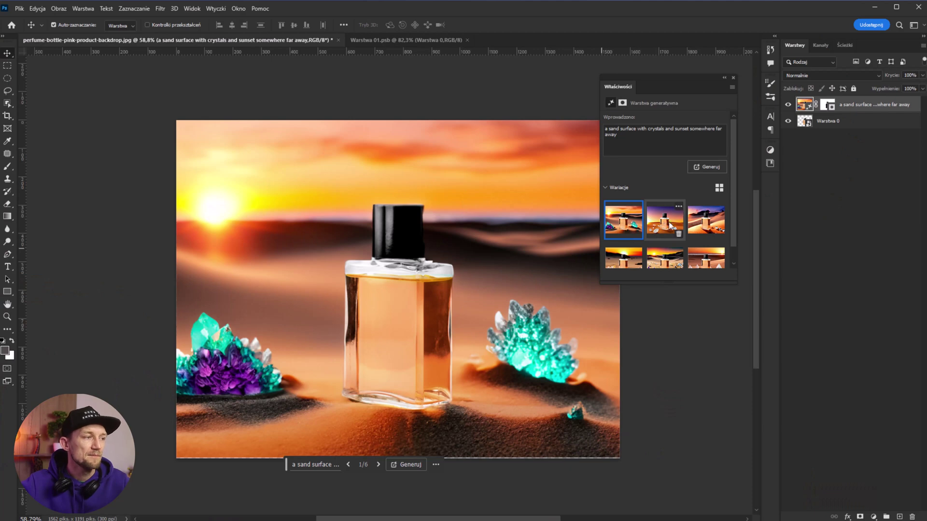
{"action": "left_click", "coordinate": [666, 224]}
{"action": "left_click", "coordinate": [699, 218]}
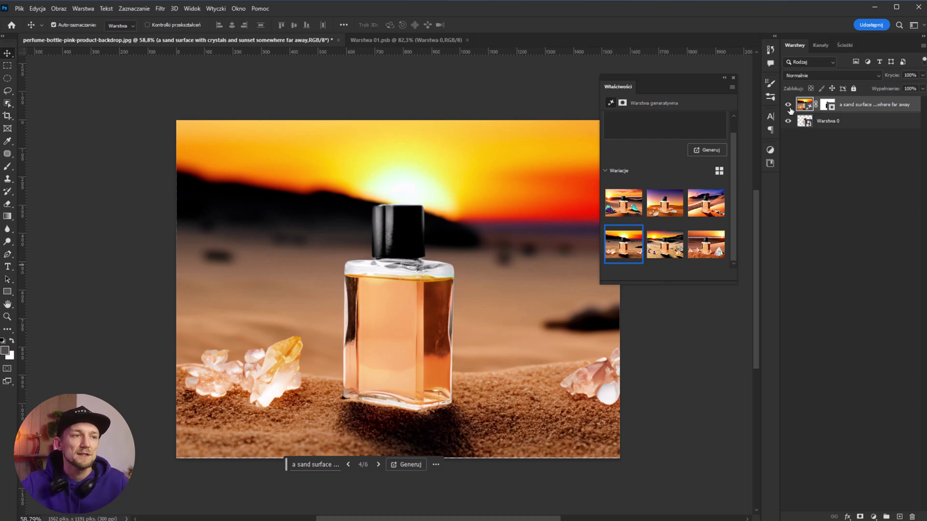
- Move the bottle layer above the generated backdrop and paste in a lens-flare image
{"action": "left_click_drag", "start_coordinate": [807, 122], "coordinate": [807, 99]}
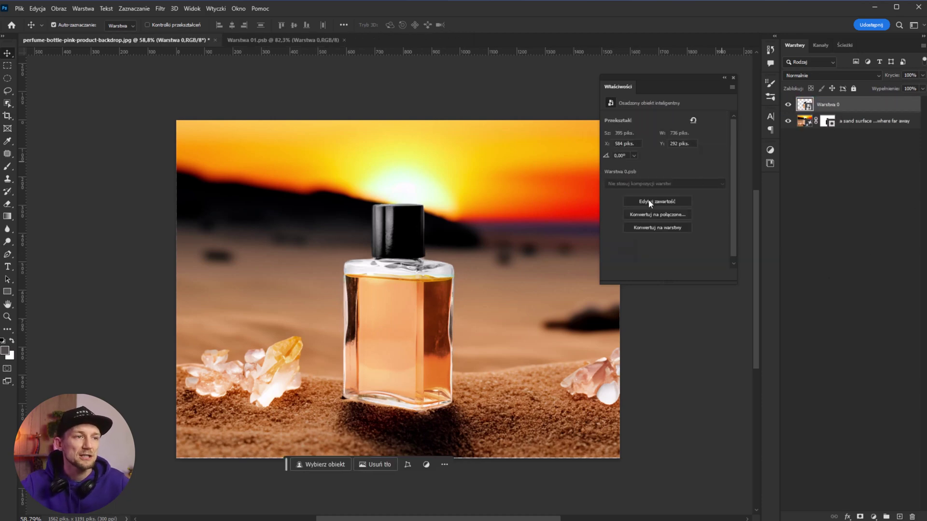
{"action": "left_click", "coordinate": [789, 105]}
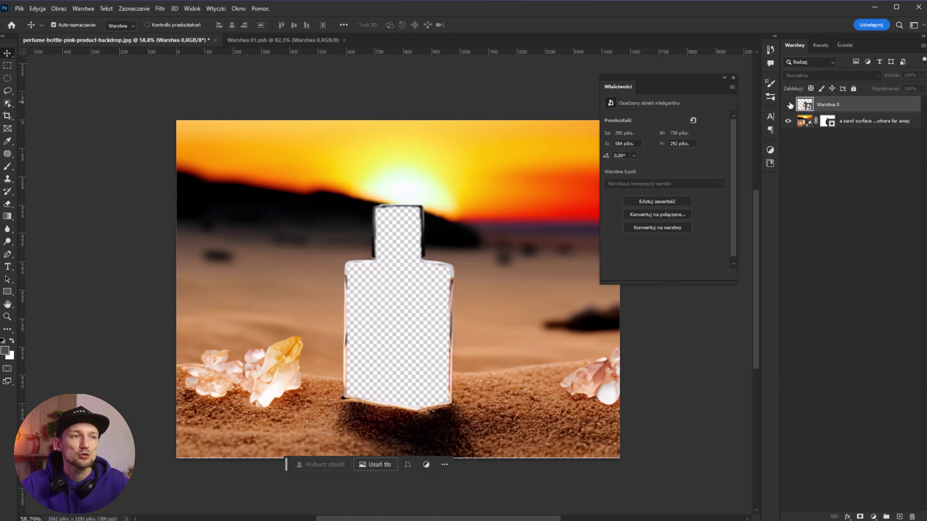
{"action": "left_click", "coordinate": [789, 105]}
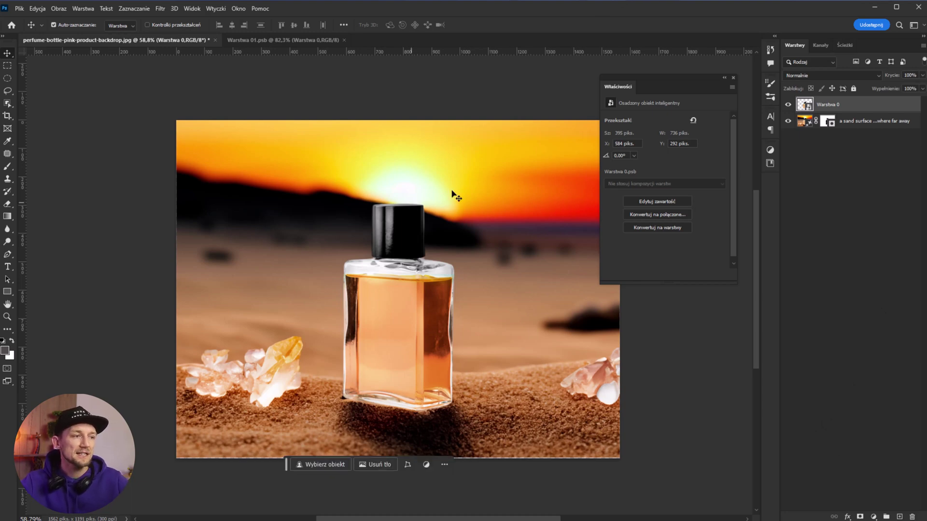
{"action": "key", "text": "ctrl+v"}
- Position the lens flare and set its blend mode to Screen (Ekran)
{"action": "left_click_drag", "start_coordinate": [425, 203], "coordinate": [458, 201]}
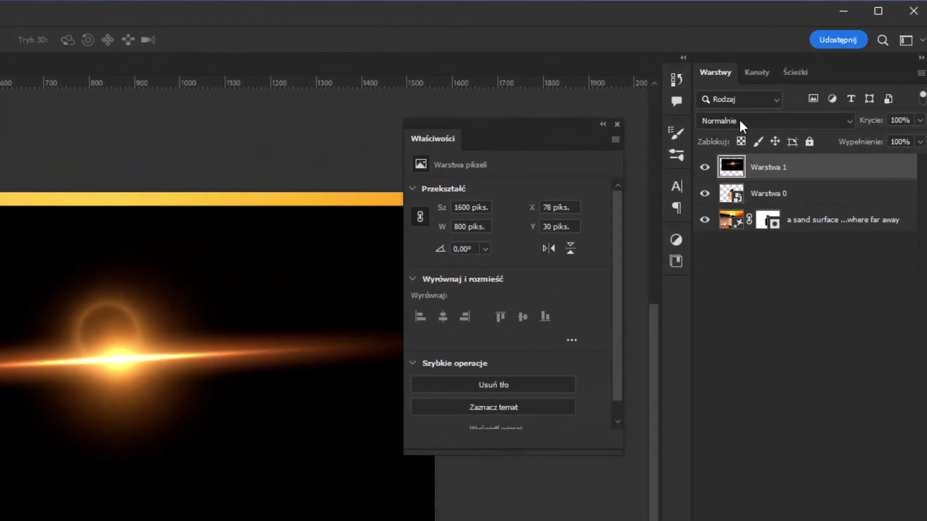
{"action": "left_click", "coordinate": [740, 121]}
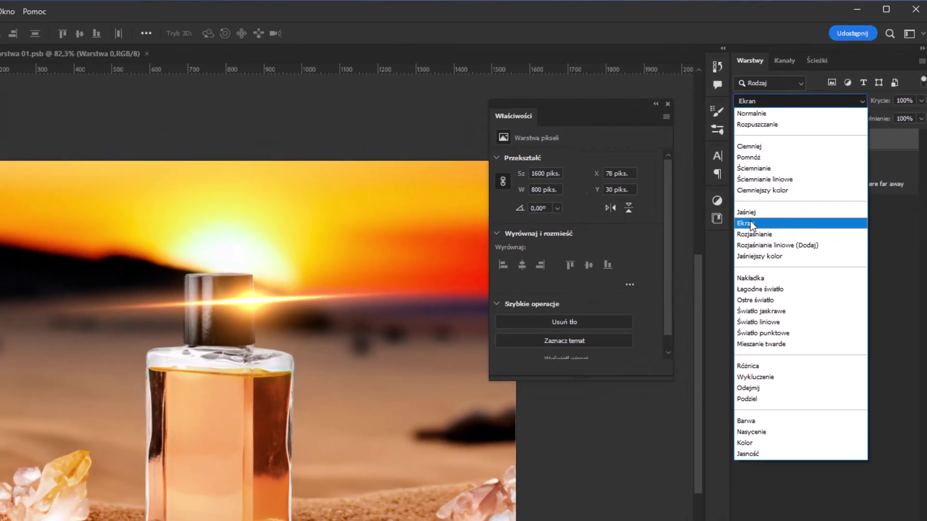
{"action": "left_click", "coordinate": [750, 223]}
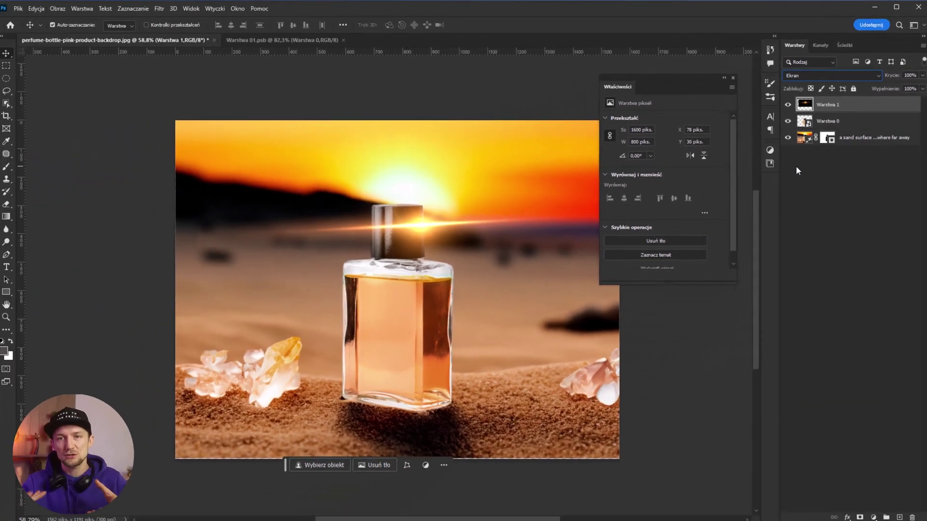
- Rotate the flare vertical, shrink it to about 43%, place it on the bottle's right edge, and duplicate it
{"action": "key", "text": "ctrl+t"}
{"action": "left_click_drag", "start_coordinate": [447, 99], "coordinate": [643, 278]}
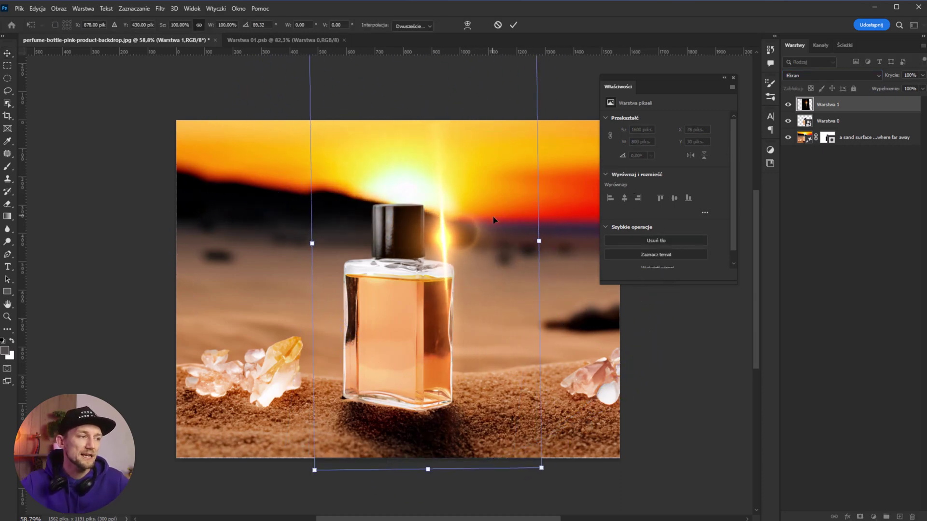
{"action": "left_click_drag", "start_coordinate": [493, 217], "coordinate": [501, 277]}
{"action": "left_click_drag", "start_coordinate": [562, 220], "coordinate": [568, 230]}
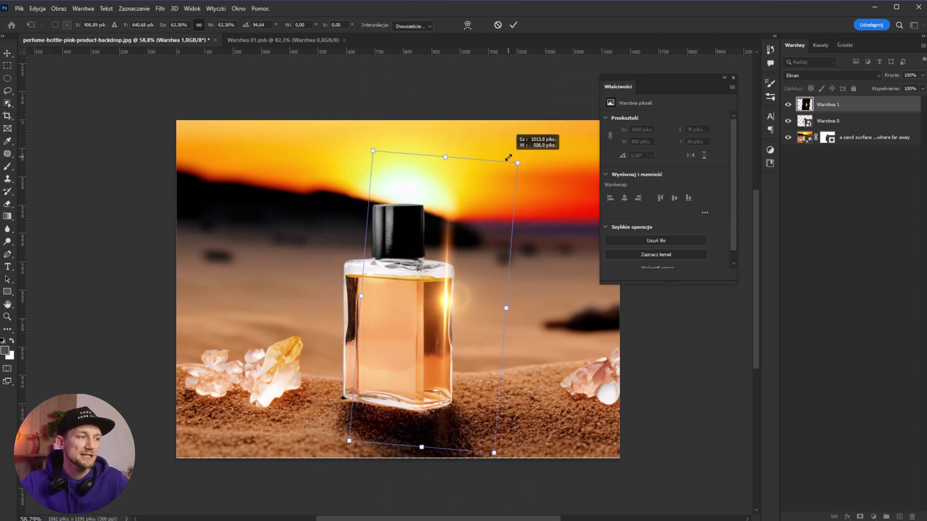
{"action": "left_click_drag", "start_coordinate": [566, 84], "coordinate": [515, 166]}
{"action": "left_click_drag", "start_coordinate": [464, 222], "coordinate": [470, 232]}
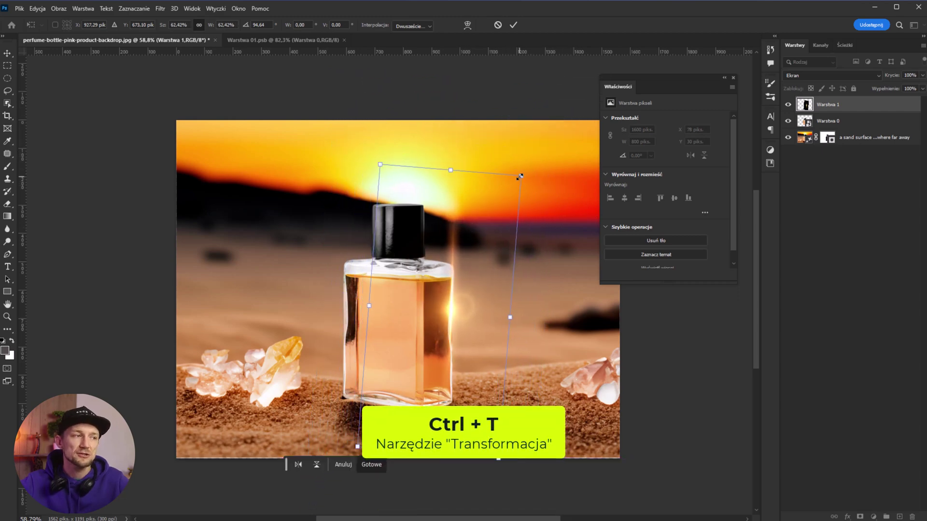
{"action": "left_click_drag", "start_coordinate": [520, 177], "coordinate": [496, 217]}
{"action": "left_click_drag", "start_coordinate": [463, 271], "coordinate": [464, 275]}
{"action": "key", "text": "Return"}
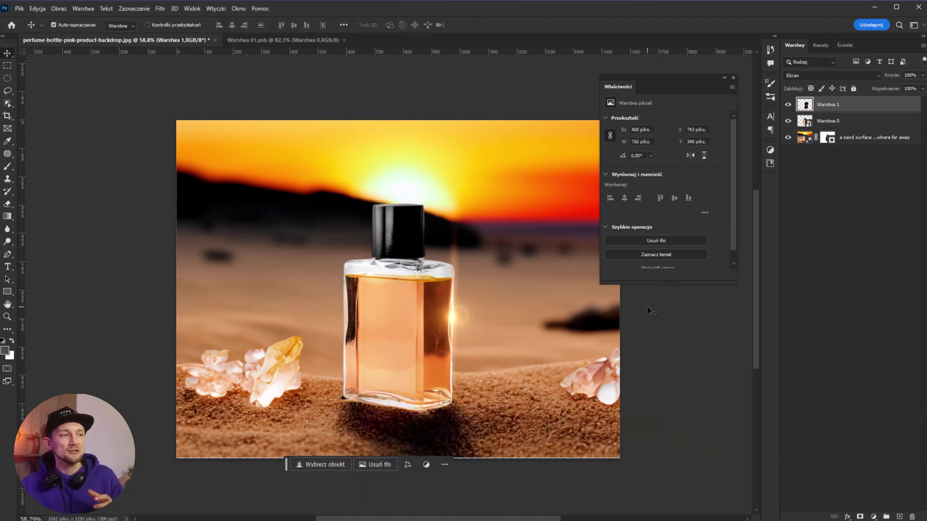
{"action": "left_click_drag", "start_coordinate": [444, 323], "coordinate": [437, 320]}
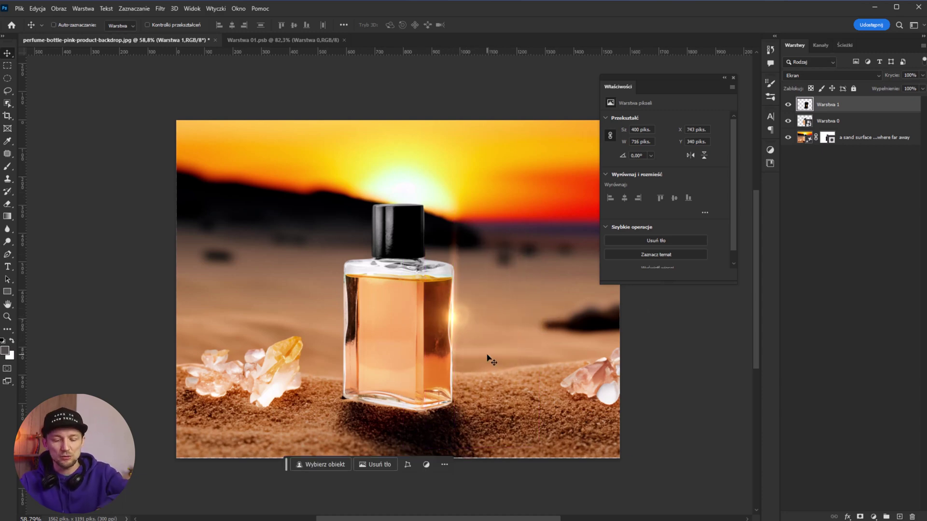
{"action": "key", "text": "ctrl+j"}
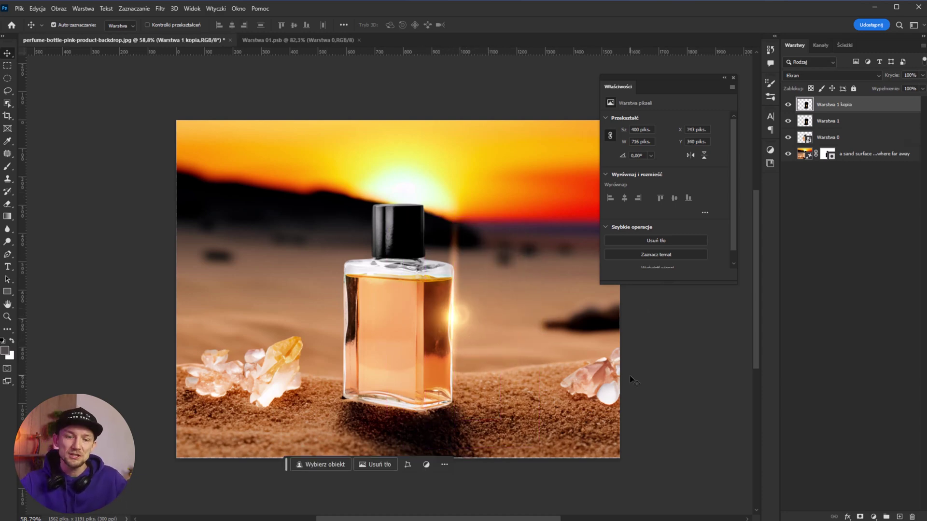
- Rotate and reposition the duplicated flare glow to face the opposite way
{"action": "key", "text": "ctrl+t"}
{"action": "mouse_move", "coordinate": [538, 370]}
{"action": "left_mouse_down"}
{"action": "mouse_move", "coordinate": [427, 339]}
{"action": "mouse_move", "coordinate": [342, 343]}
{"action": "left_mouse_up"}
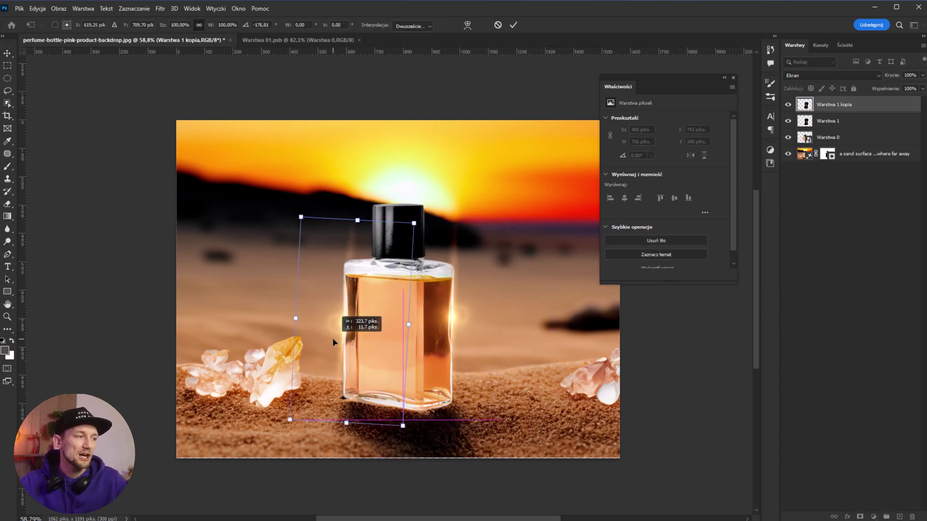
{"action": "left_click_drag", "start_coordinate": [435, 319], "coordinate": [459, 301]}
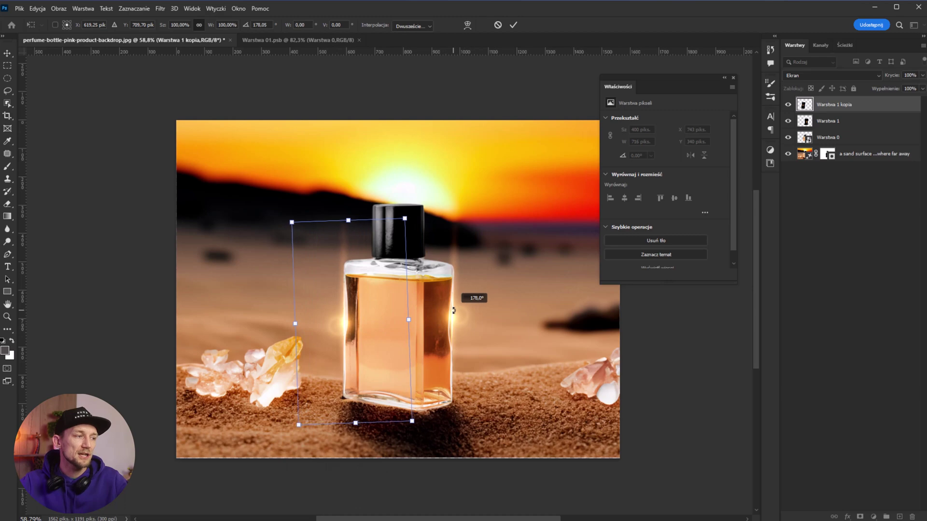
{"action": "key", "text": "Return"}
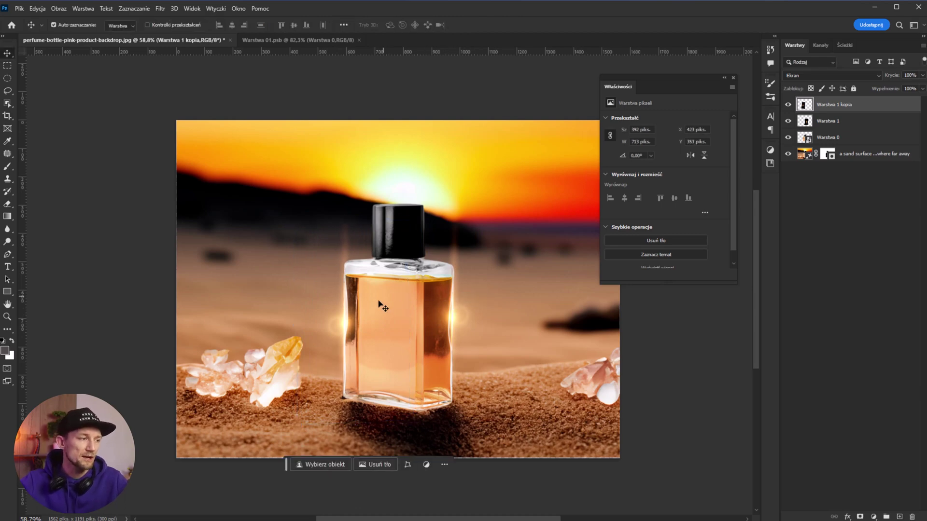
- Discard the glow copy layer and switch to the Warstwa 01.psb document
{"action": "left_click_drag", "start_coordinate": [345, 322], "coordinate": [345, 364]}
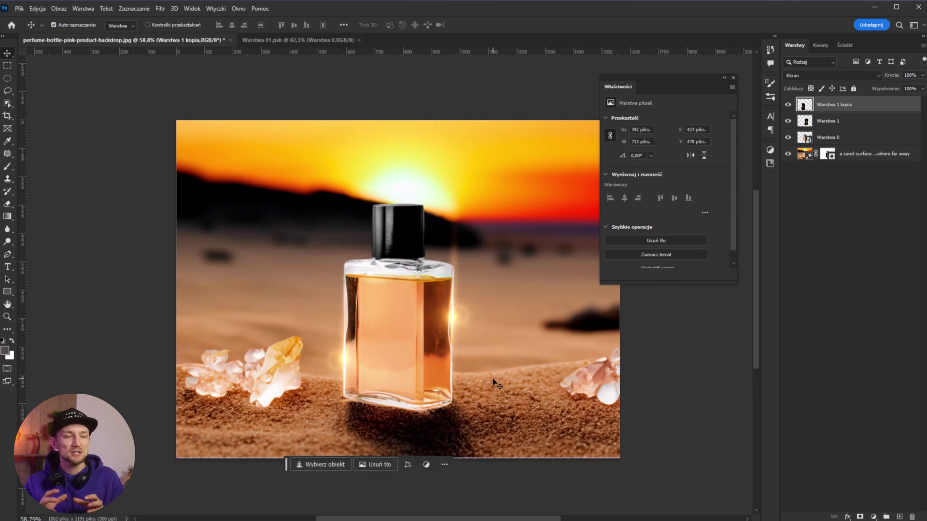
{"action": "key", "text": "Delete"}
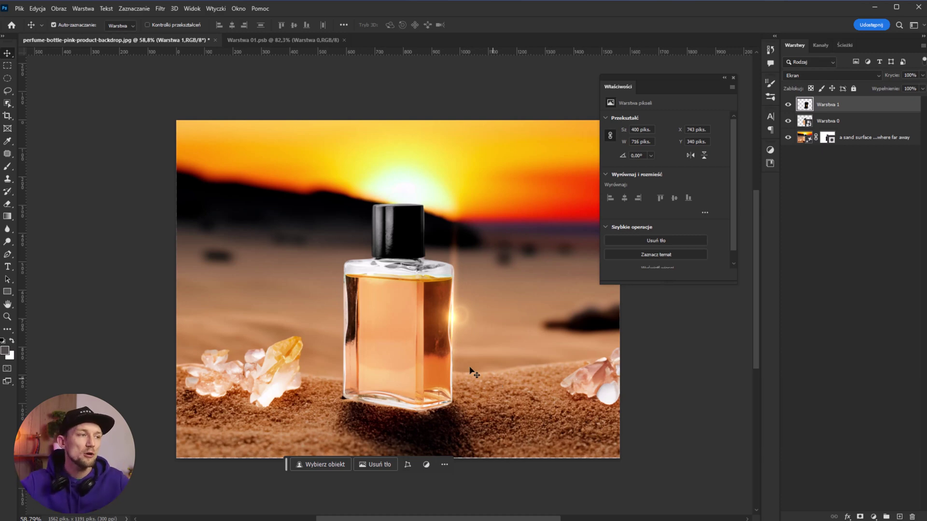
{"action": "left_click", "coordinate": [286, 39]}
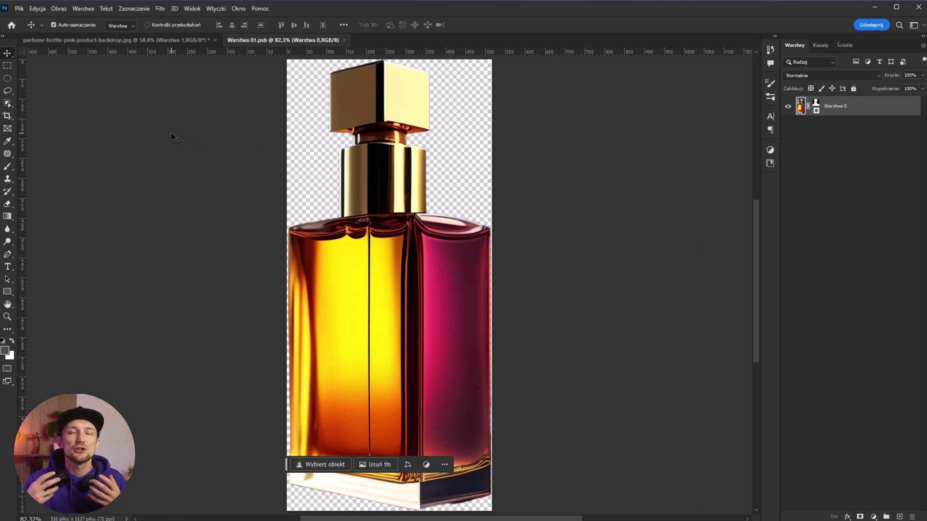
- Crop the canvas outward to 1832 × 1725 px, adding space beside and above the bottle
{"action": "key", "text": "c"}
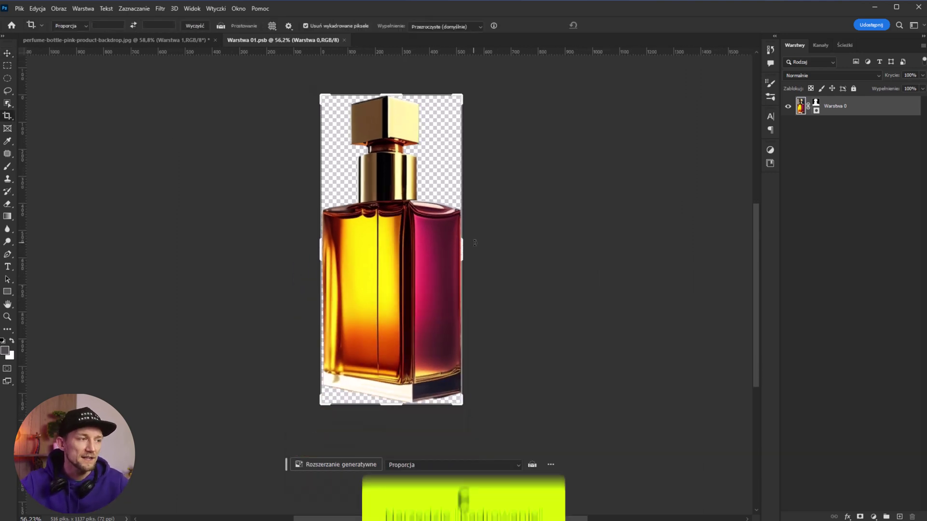
{"action": "left_click_drag", "start_coordinate": [461, 245], "coordinate": [641, 248]}
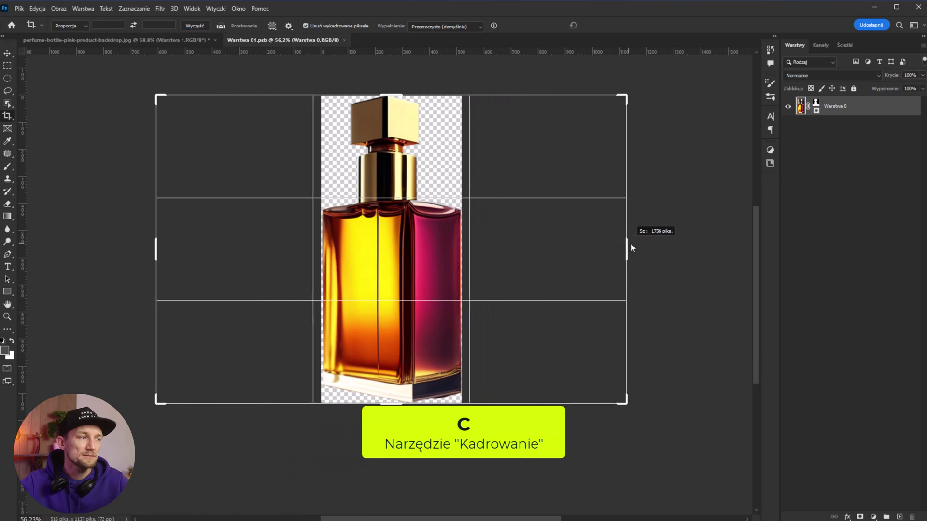
{"action": "left_click_drag", "start_coordinate": [390, 92], "coordinate": [427, 94]}
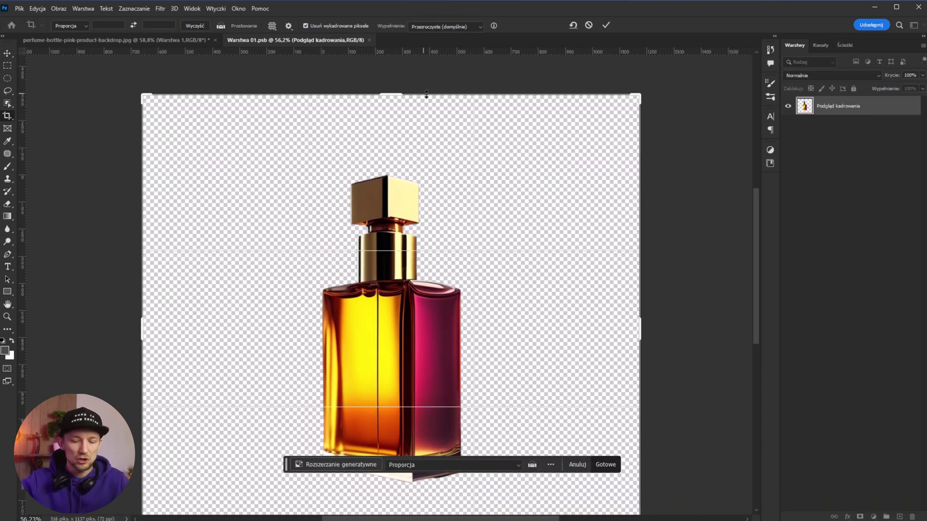
{"action": "key", "text": "Return"}
{"action": "key", "text": "v"}
{"action": "key", "text": "ctrl+0"}
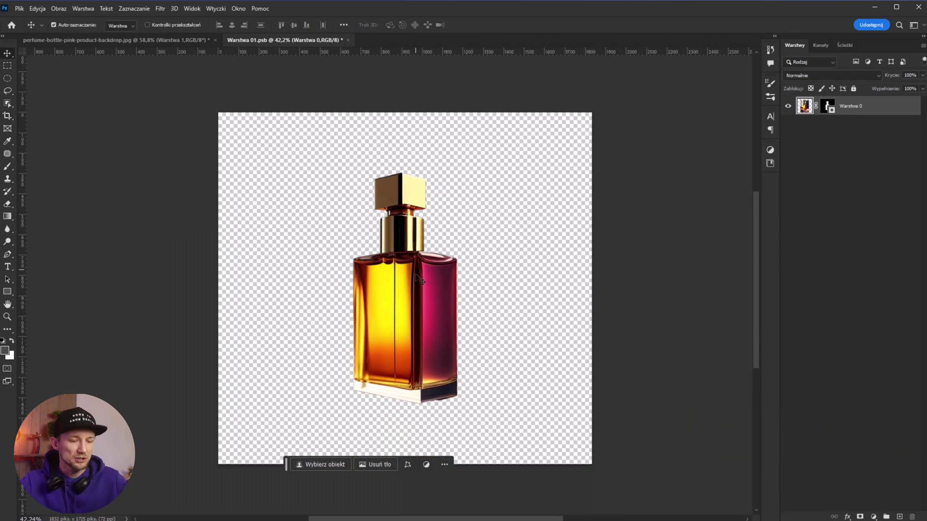
- Scale the bottle layer down within the enlarged canvas
{"action": "key", "text": "ctrl+t"}
{"action": "left_click_drag", "start_coordinate": [514, 144], "coordinate": [494, 167]}
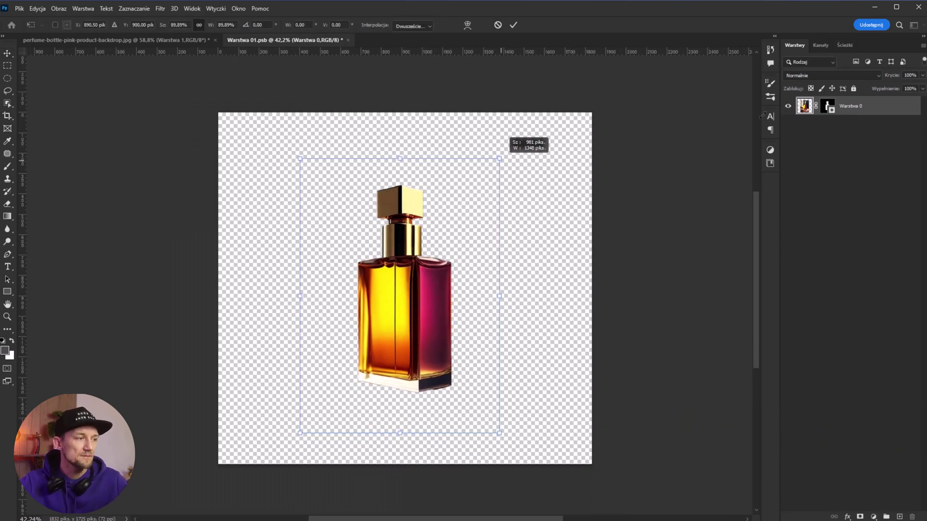
{"action": "key", "text": "Return"}
- Convert the bottle layer to a smart object and load its outline as a selection
{"action": "right_click", "coordinate": [877, 109]}
{"action": "left_click", "coordinate": [861, 241]}
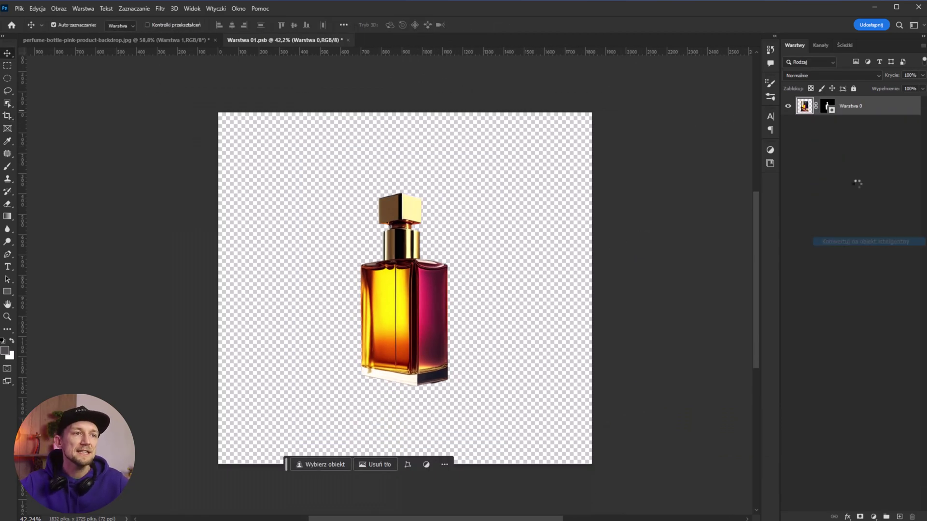
{"action": "key", "text": "ctrl"}
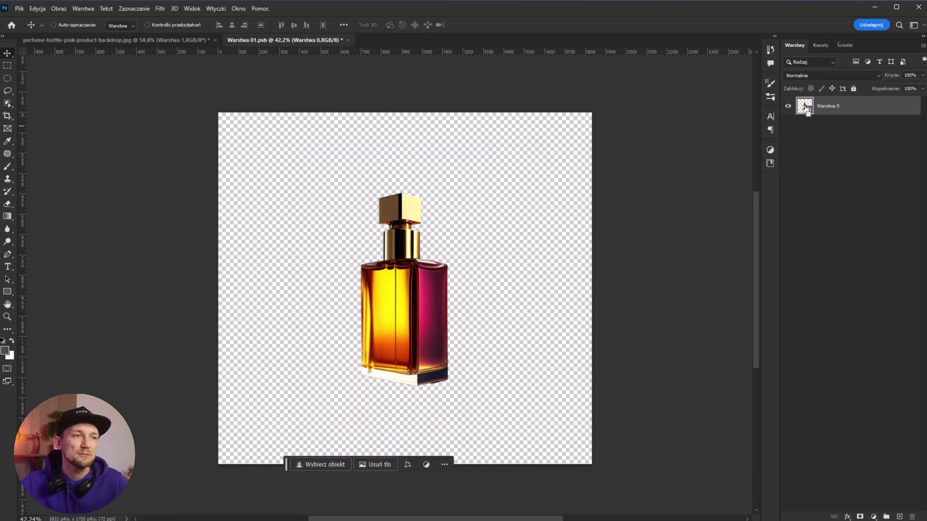
{"action": "left_click", "coordinate": [805, 106], "text": "ctrl"}
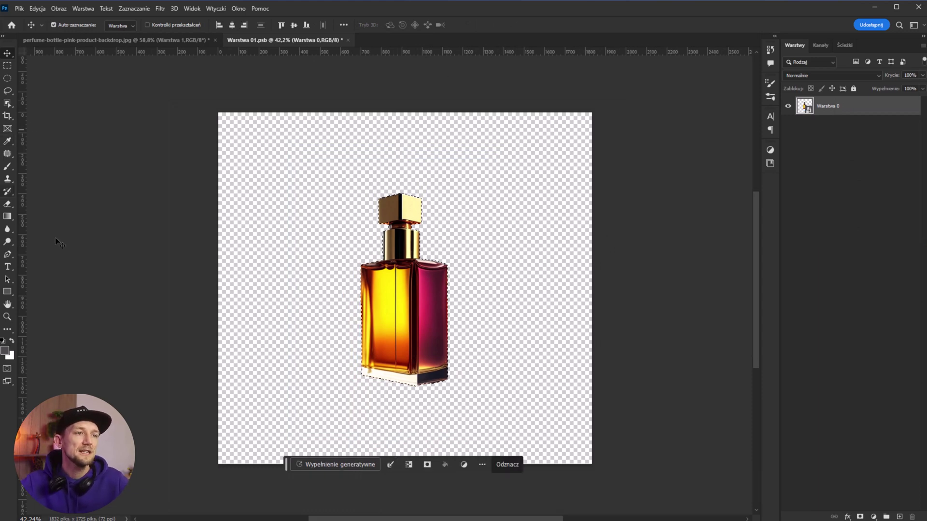
- Contract the bottle selection by 4 px, then invert it to cover the surroundings
{"action": "left_click", "coordinate": [128, 10]}
{"action": "mouse_move", "coordinate": [168, 151]}
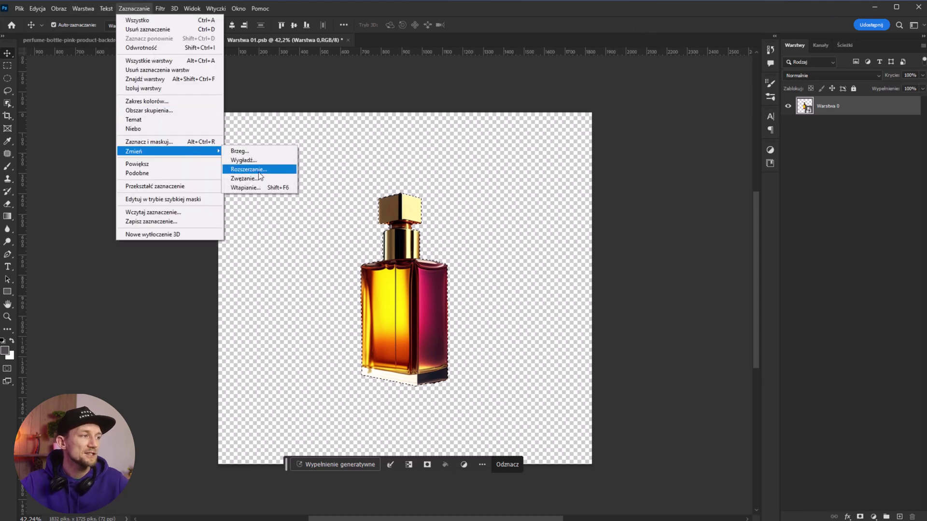
{"action": "left_click", "coordinate": [258, 178]}
{"action": "type", "text": "4"}
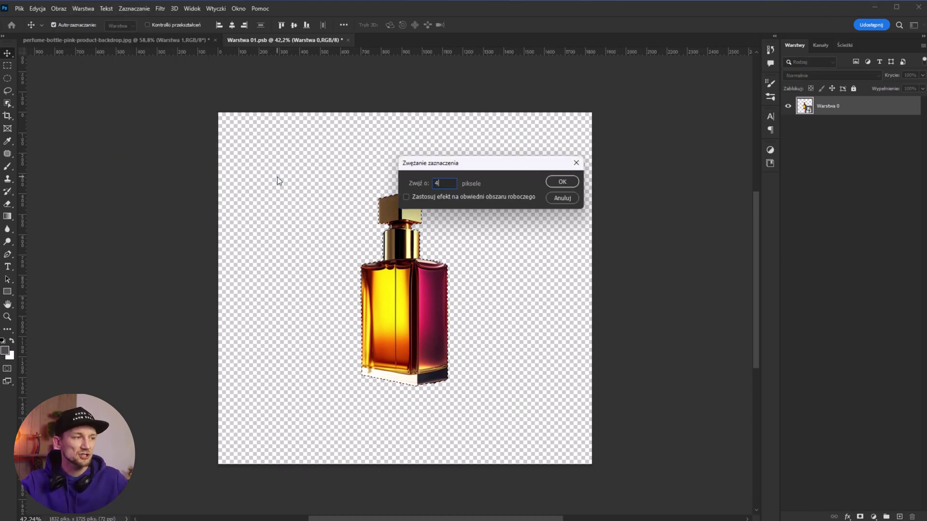
{"action": "key", "text": "Return"}
{"action": "scroll", "coordinate": [398, 195], "scroll_direction": "up", "scroll_amount": 1}
{"action": "scroll", "coordinate": [398, 196], "scroll_direction": "up", "scroll_amount": 3}
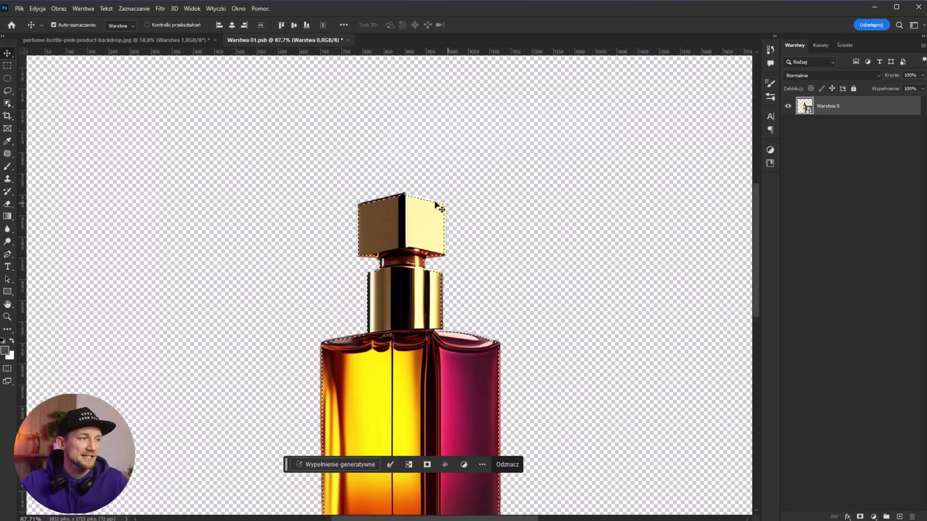
{"action": "scroll", "coordinate": [451, 222], "scroll_direction": "down", "scroll_amount": 2}
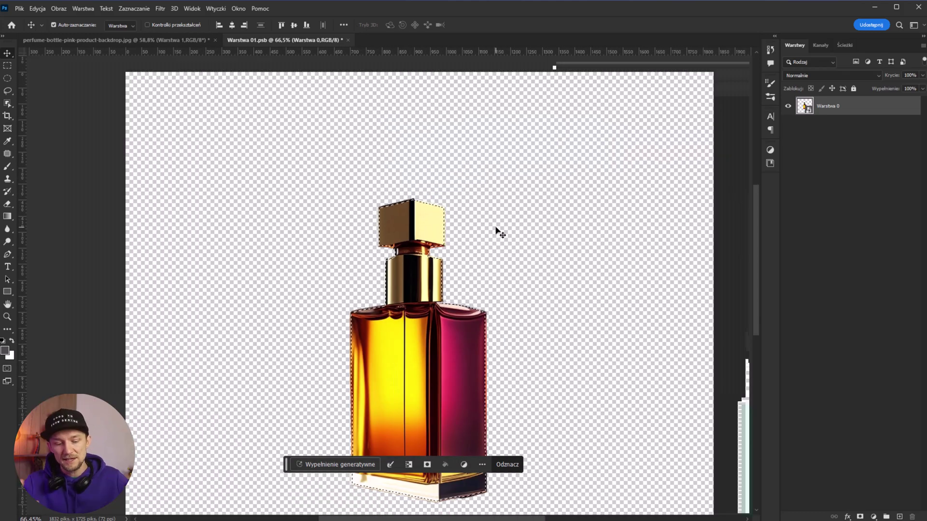
{"action": "key", "text": "ctrl+shift+i"}
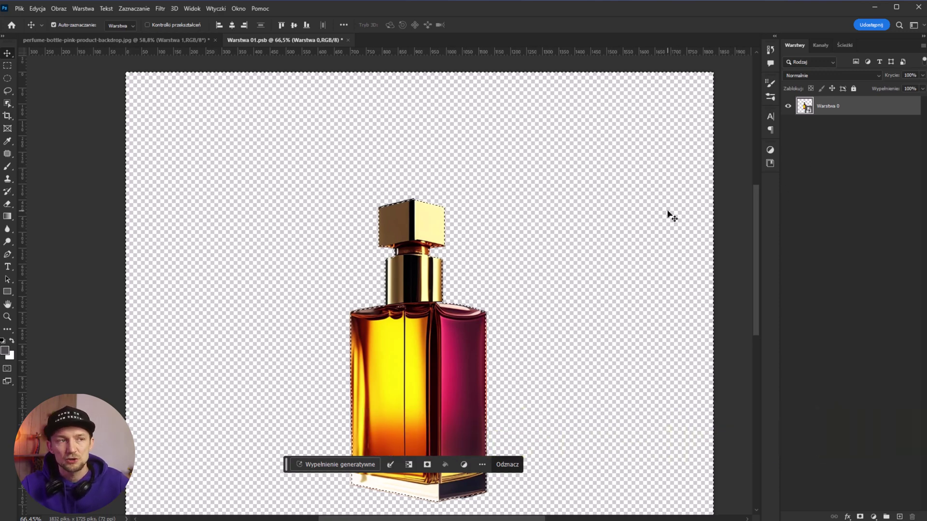
- Generative Fill the surroundings with a wet, raindrop-covered surface prompt ending 'with lights and shadows'
{"action": "left_click", "coordinate": [352, 469]}
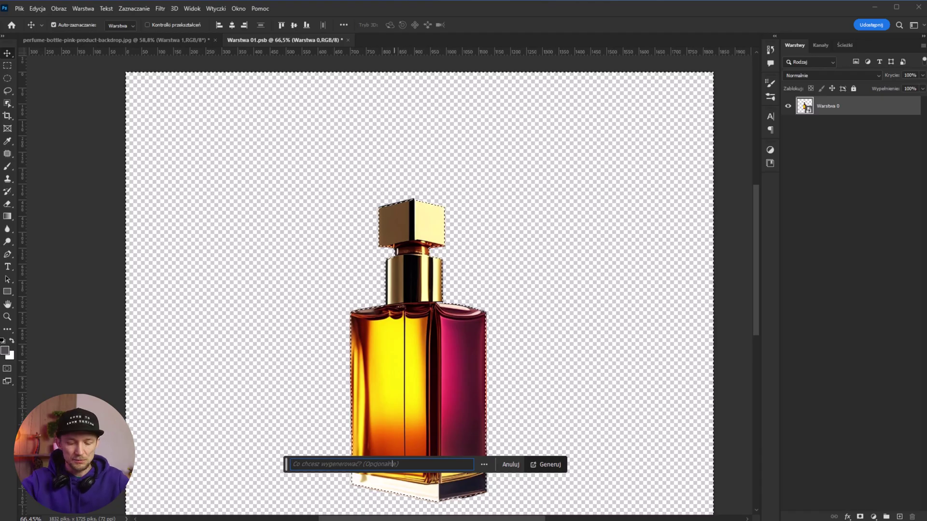
{"action": "type", "text": "a wet surface"}
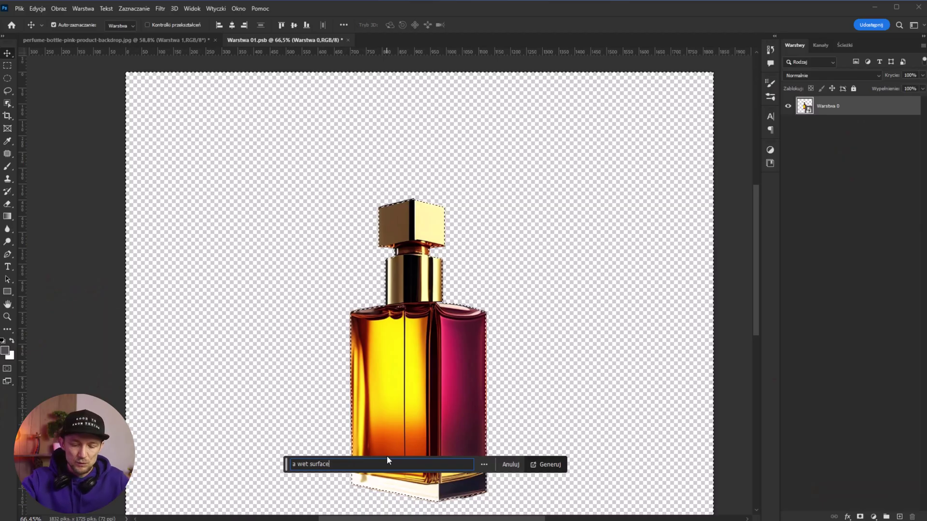
{"action": "type", "text": " with lights an"}
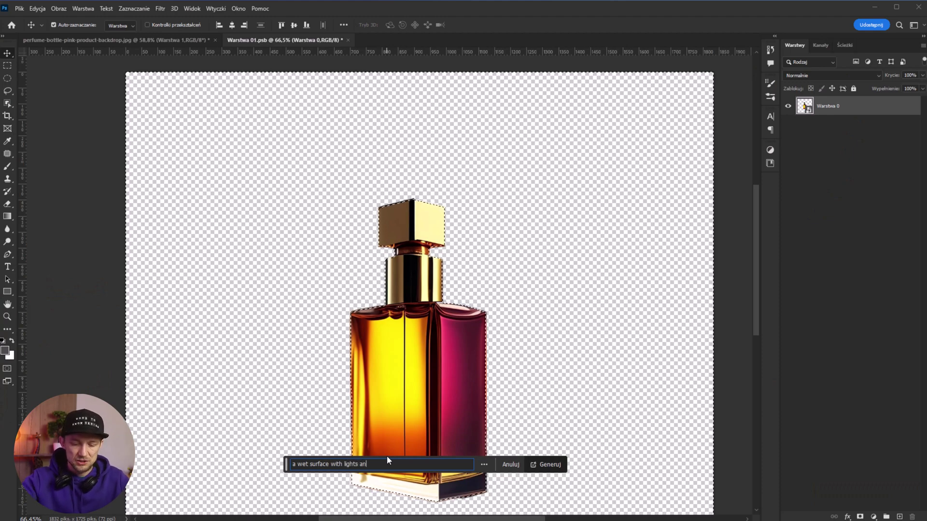
{"action": "type", "text": "d shadows and raindrops and crystals"}
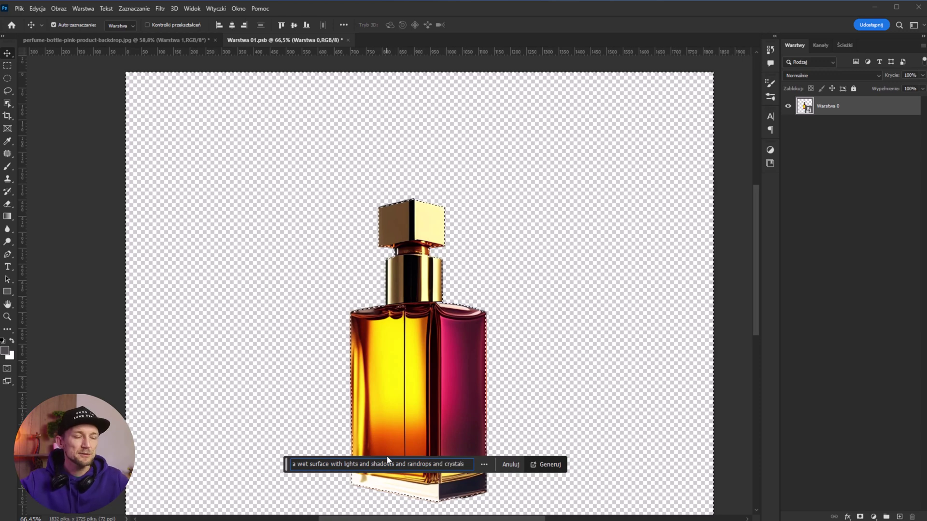
{"action": "key", "text": "Return"}
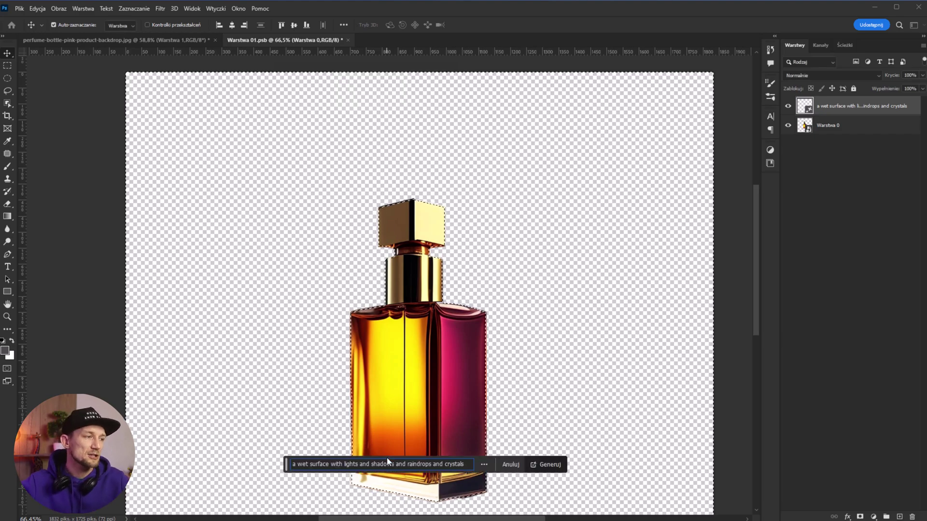
{"action": "scroll", "coordinate": [443, 311], "scroll_direction": "down", "scroll_amount": 3}
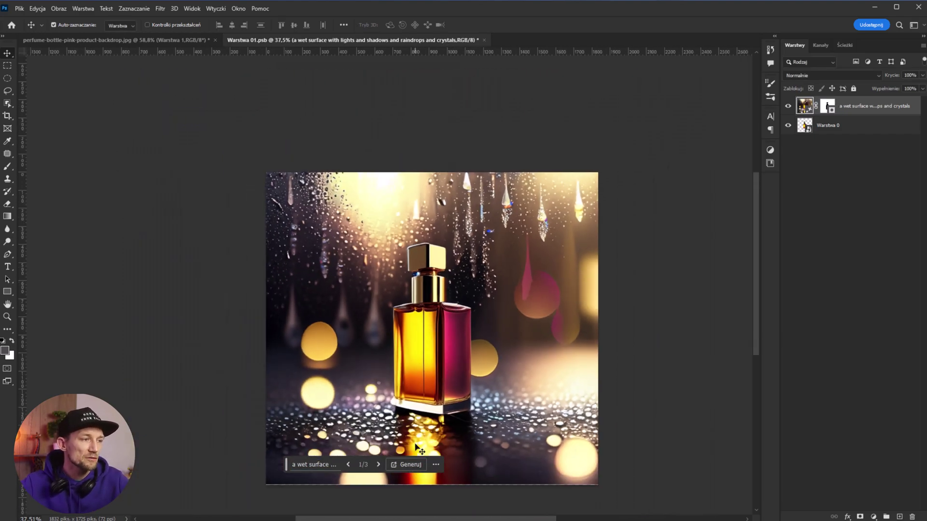
- Preview the second wet-surface variation, then choose the third with light streaks and crystals
{"action": "scroll", "coordinate": [446, 355], "scroll_direction": "up", "scroll_amount": 2}
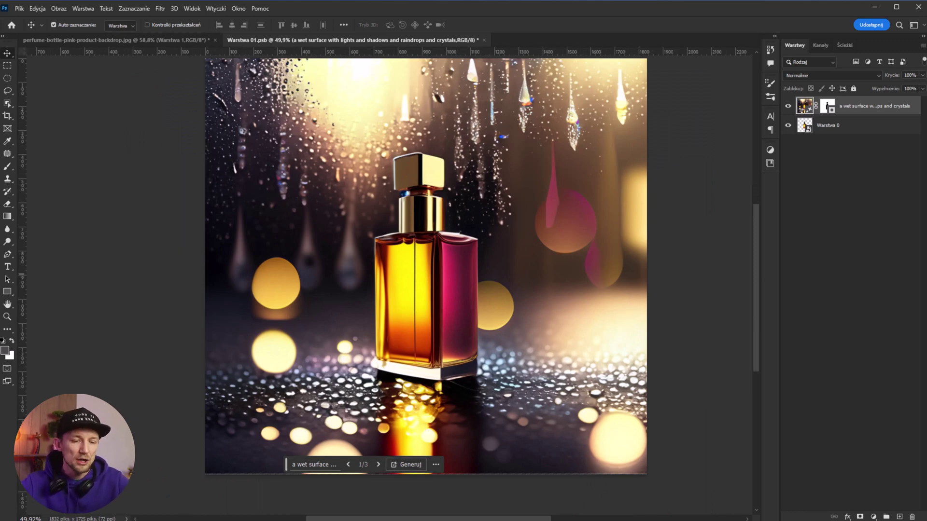
{"action": "left_click", "coordinate": [770, 97]}
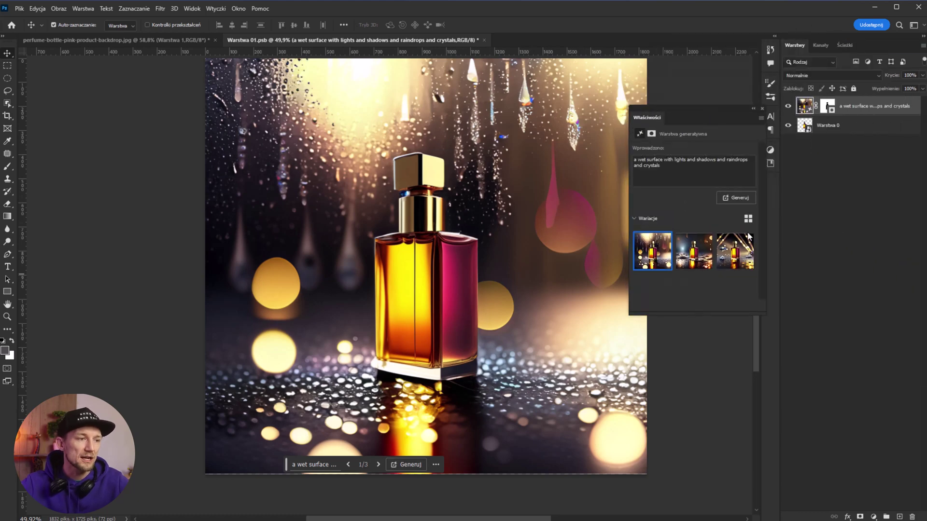
{"action": "left_click", "coordinate": [696, 255]}
{"action": "scroll", "coordinate": [453, 288], "scroll_direction": "down", "scroll_amount": 2}
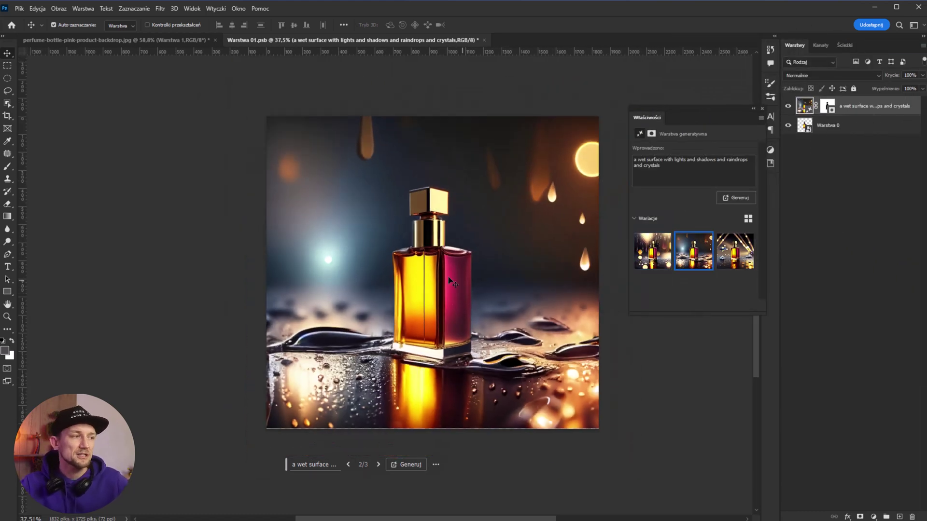
{"action": "left_click", "coordinate": [733, 255]}
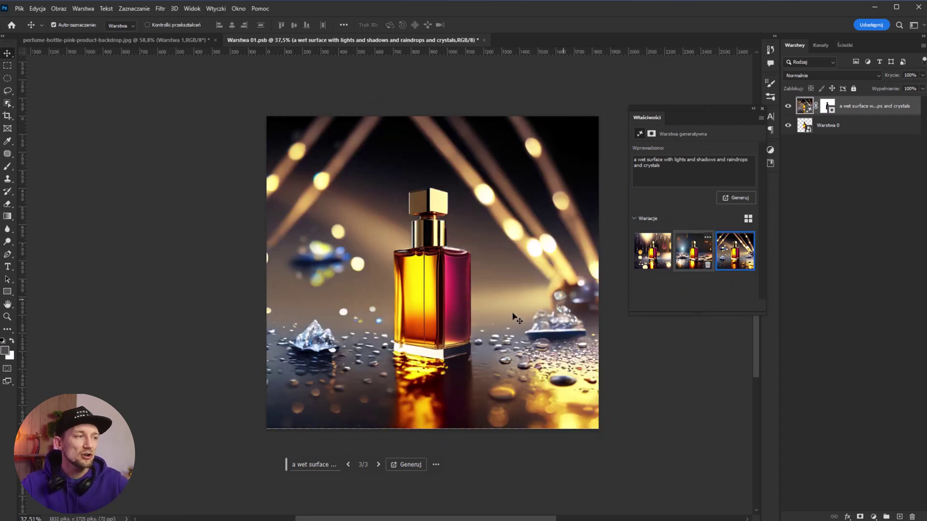